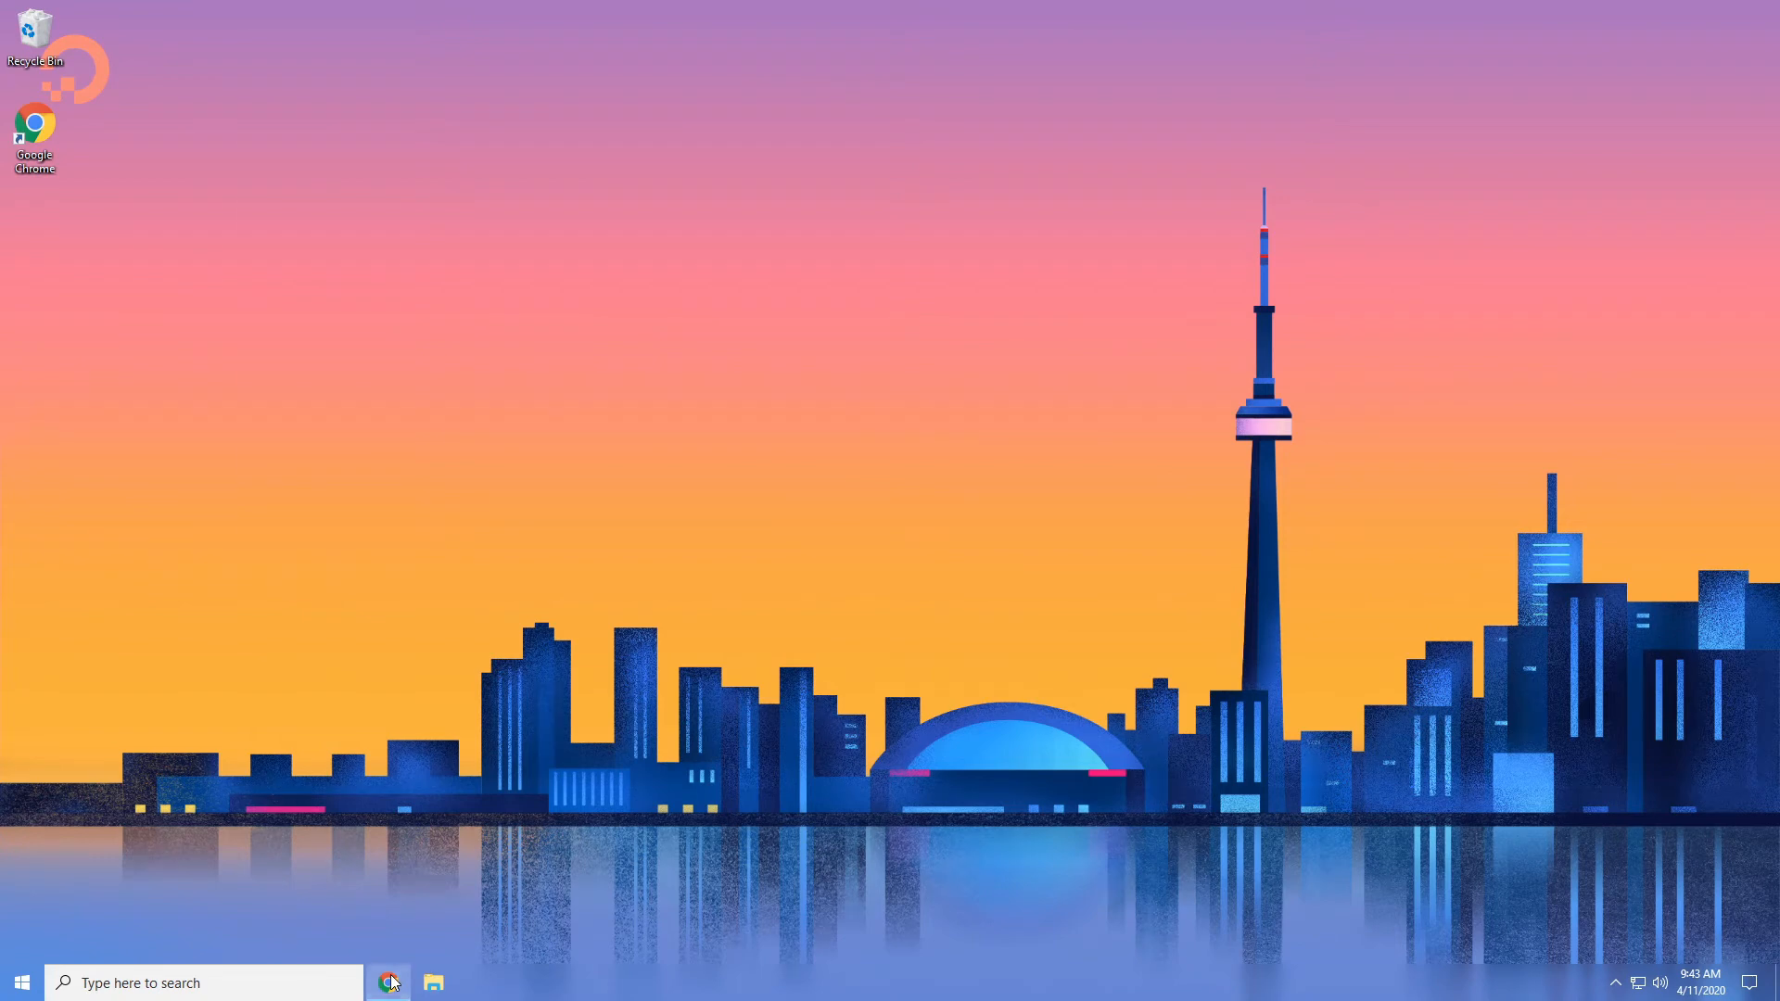
Launch Chrome maximized and start the Lubuntu 19.10 64-bit desktop ISO download from lubuntu.me
{"action": "left_click", "coordinate": [391, 983]}
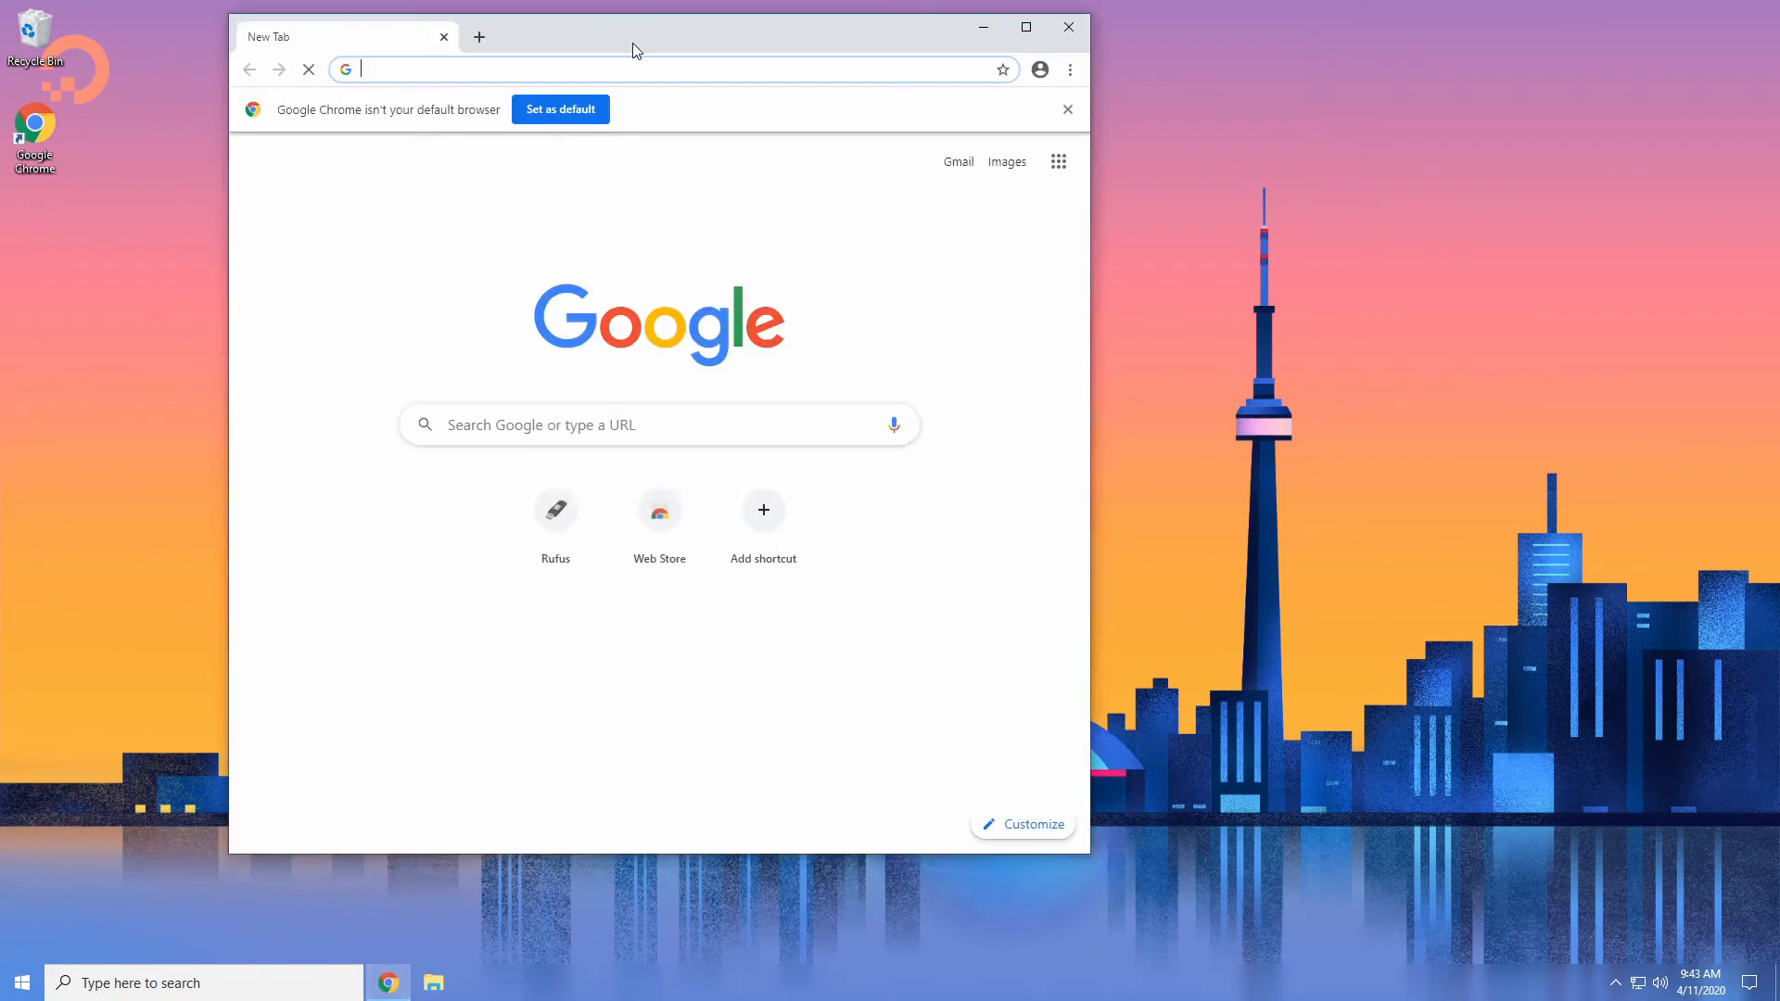
{"action": "double_click", "coordinate": [633, 42]}
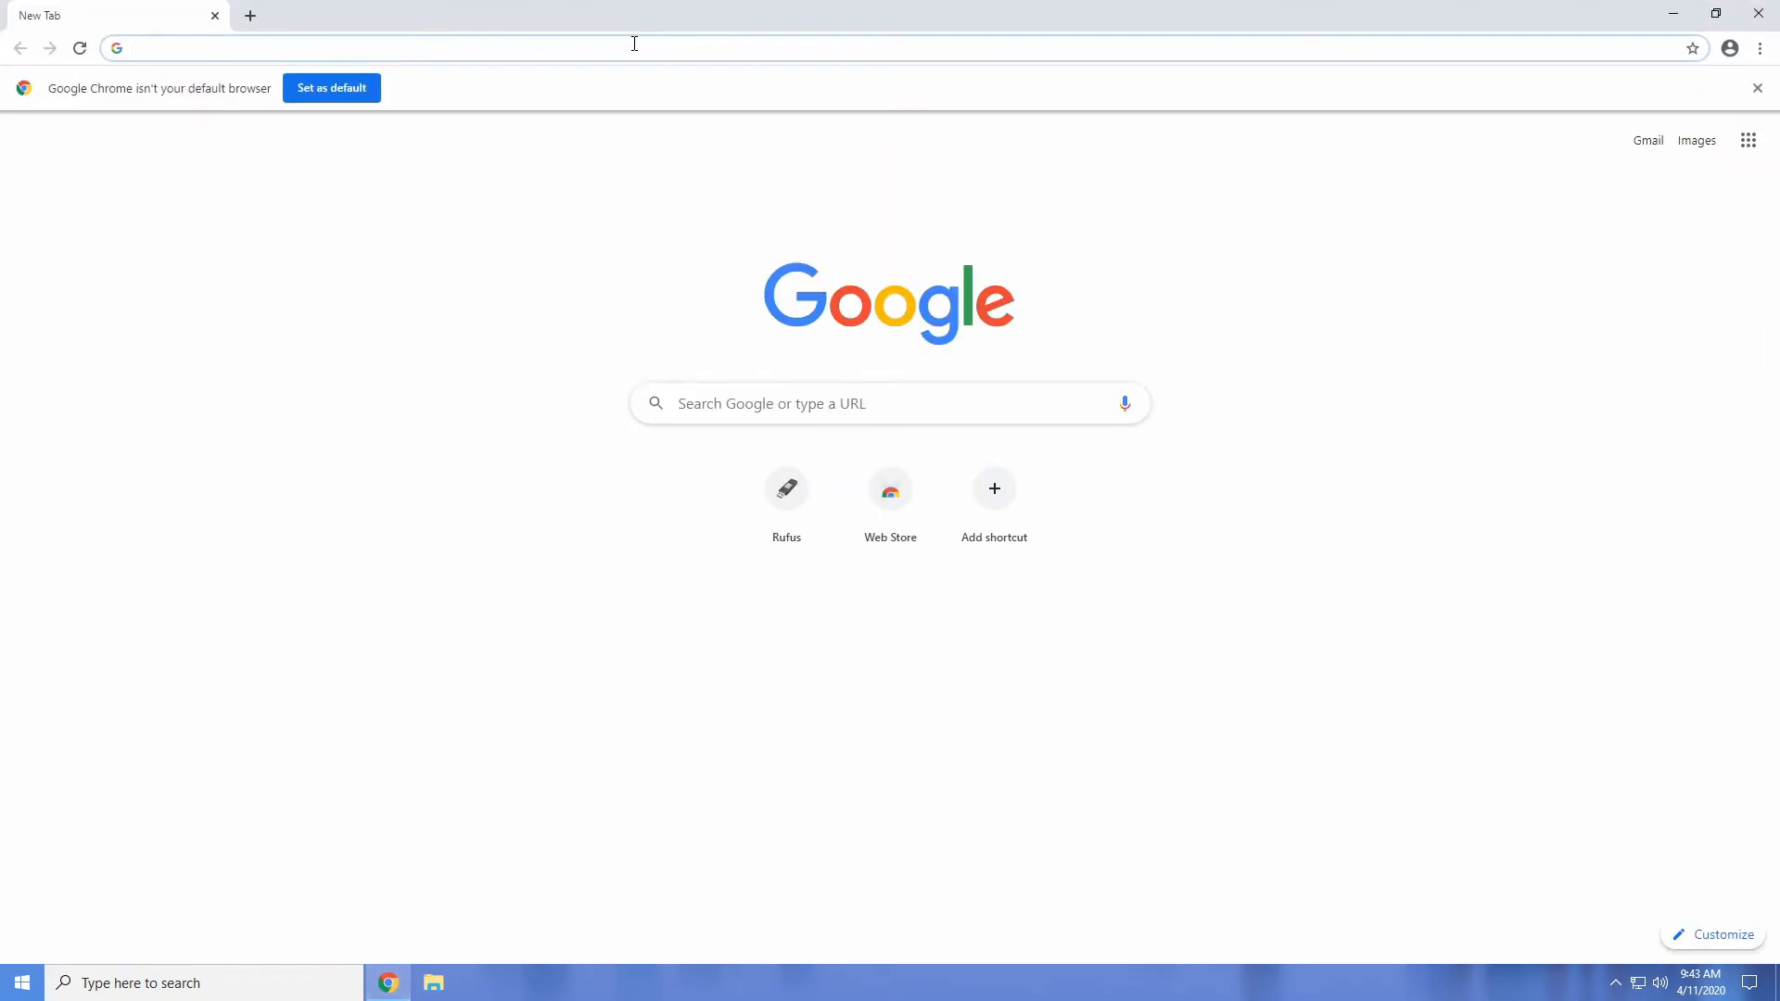
{"action": "type", "text": "lubuntu.me"}
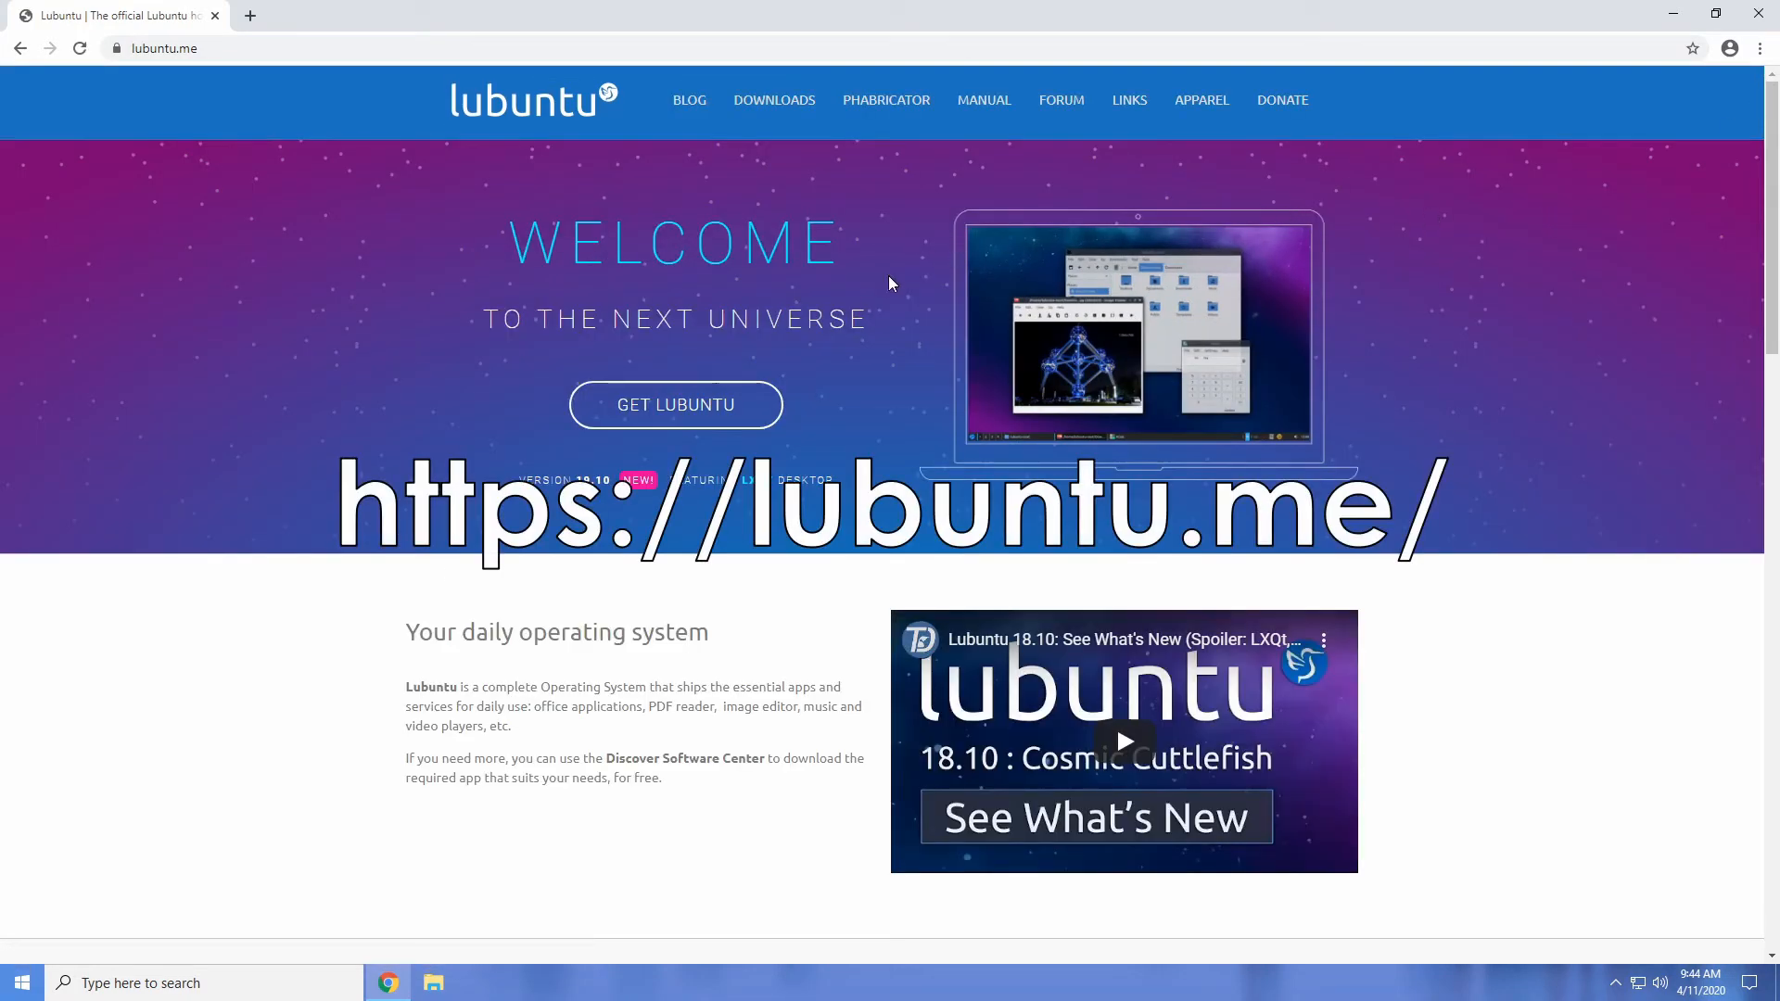
{"action": "left_click", "coordinate": [742, 405]}
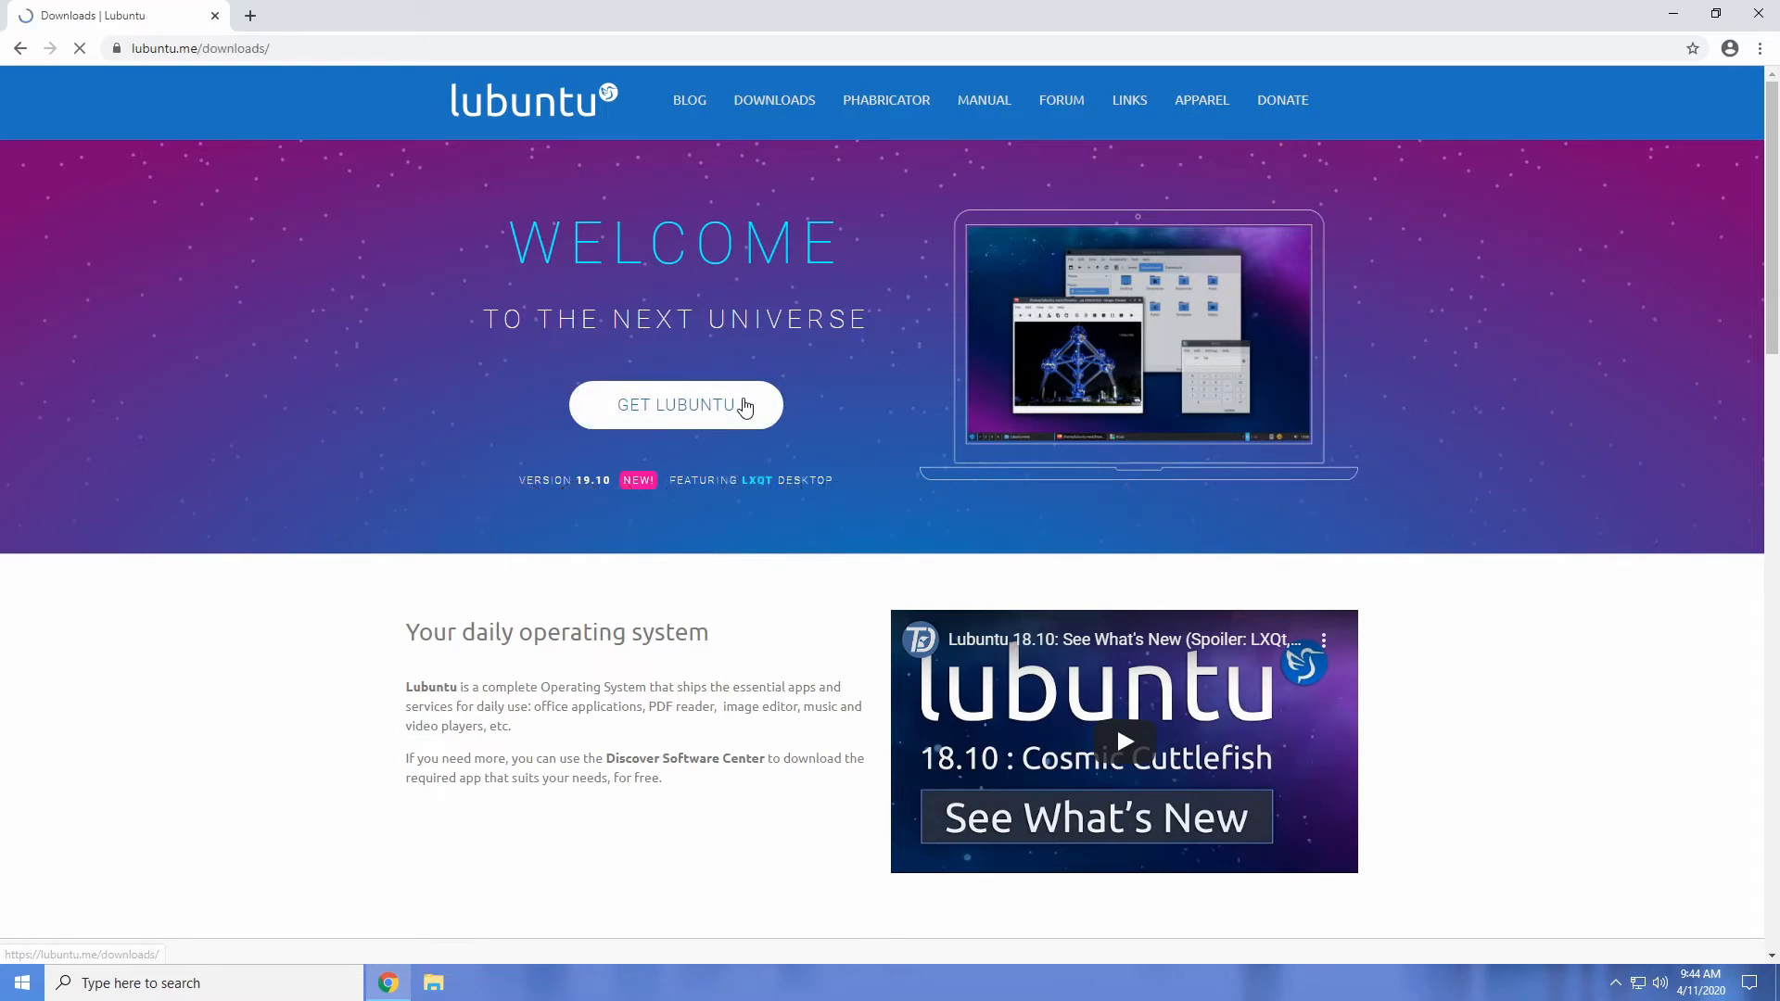
{"action": "left_click", "coordinate": [830, 542]}
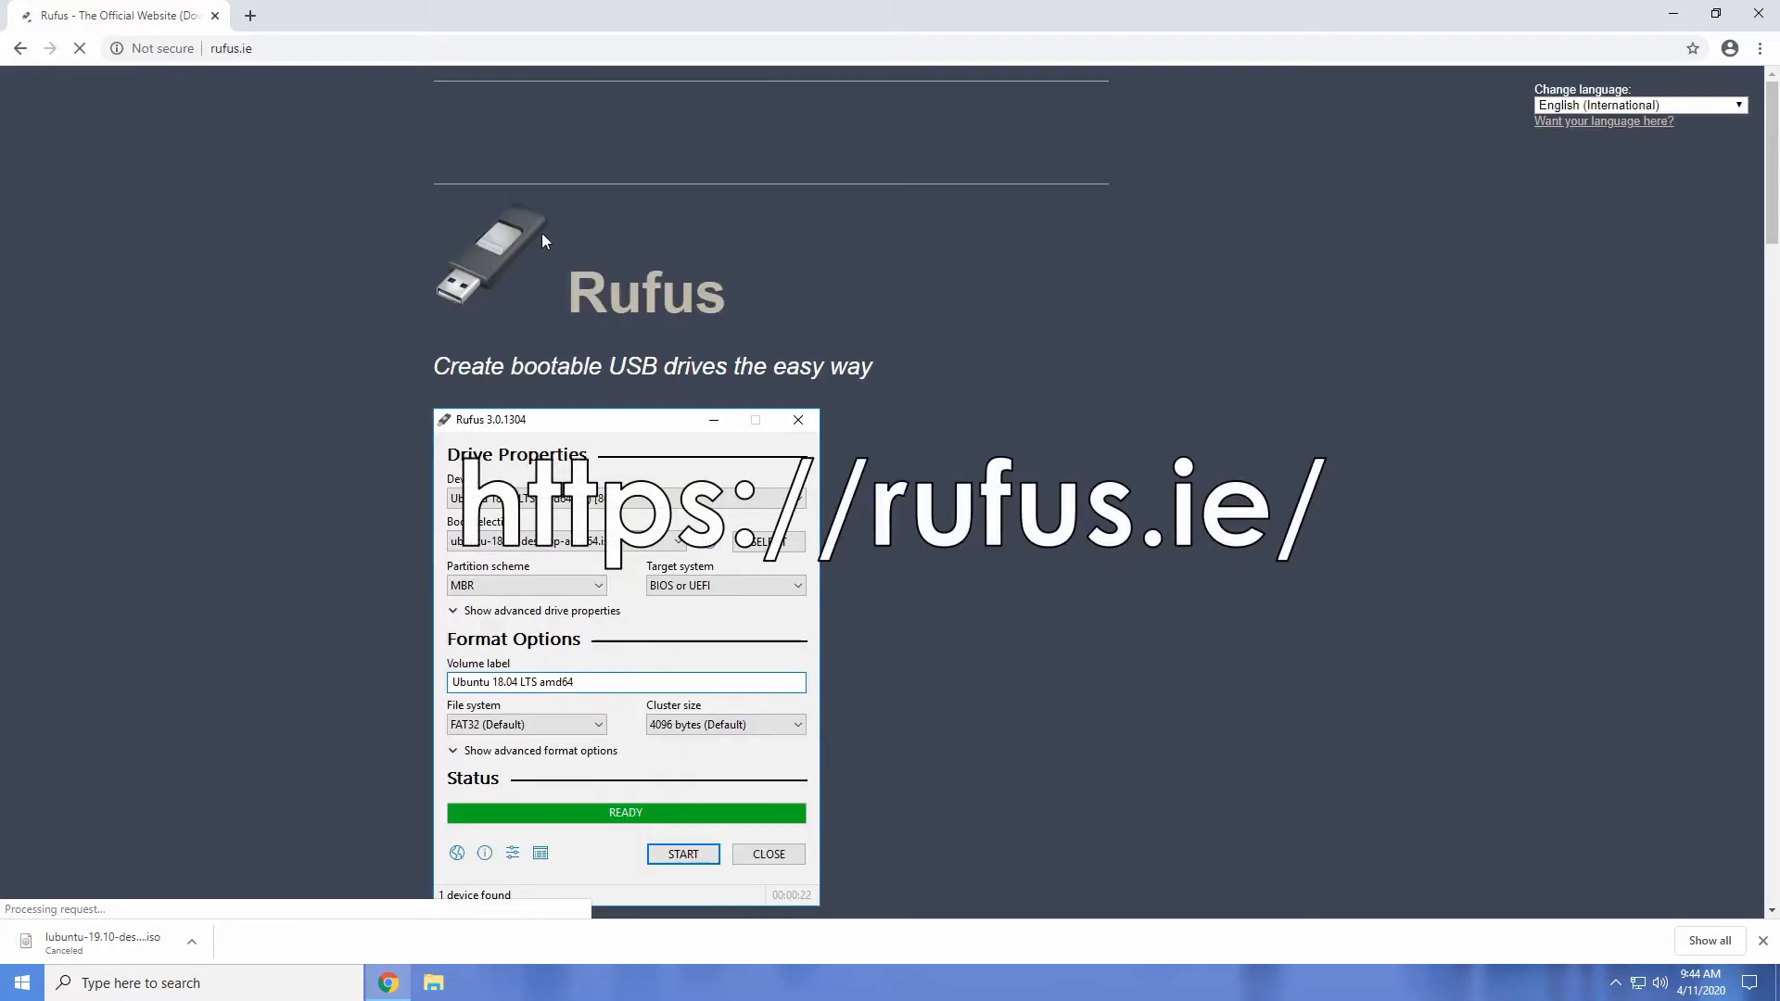
{"action": "scroll", "coordinate": [385, 333], "scroll_direction": "down", "scroll_amount": 1}
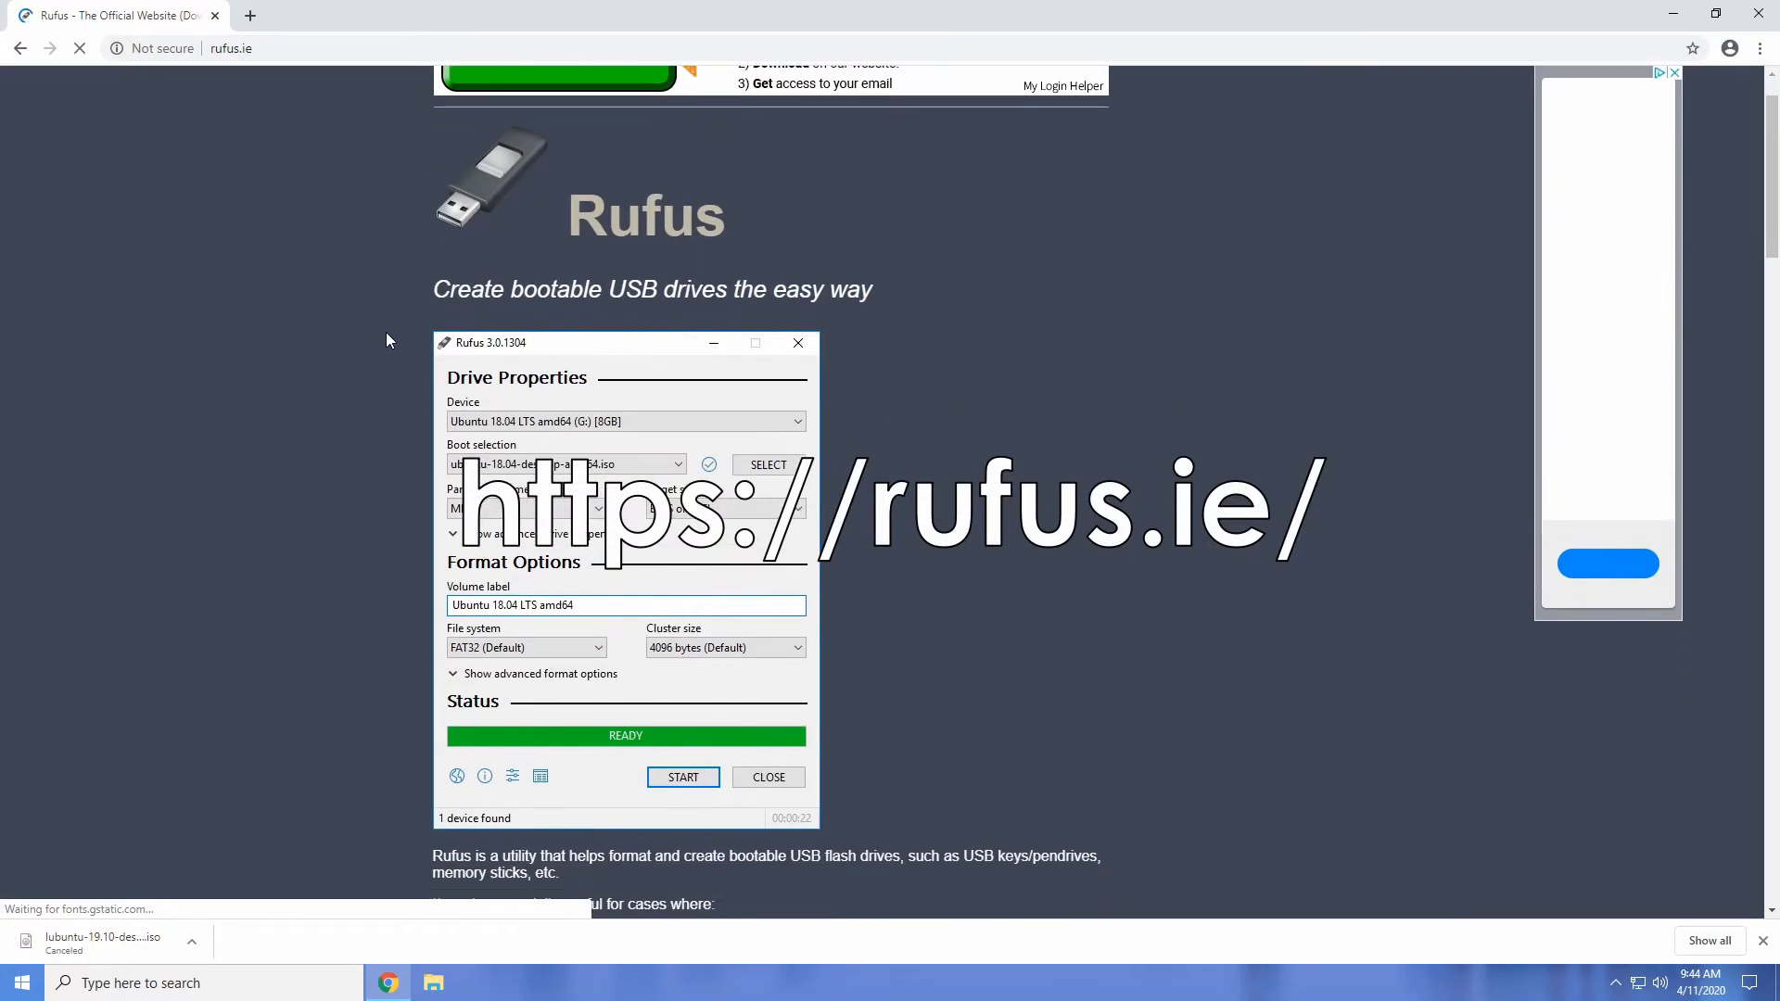
{"action": "scroll", "coordinate": [385, 332], "scroll_direction": "down", "scroll_amount": 5}
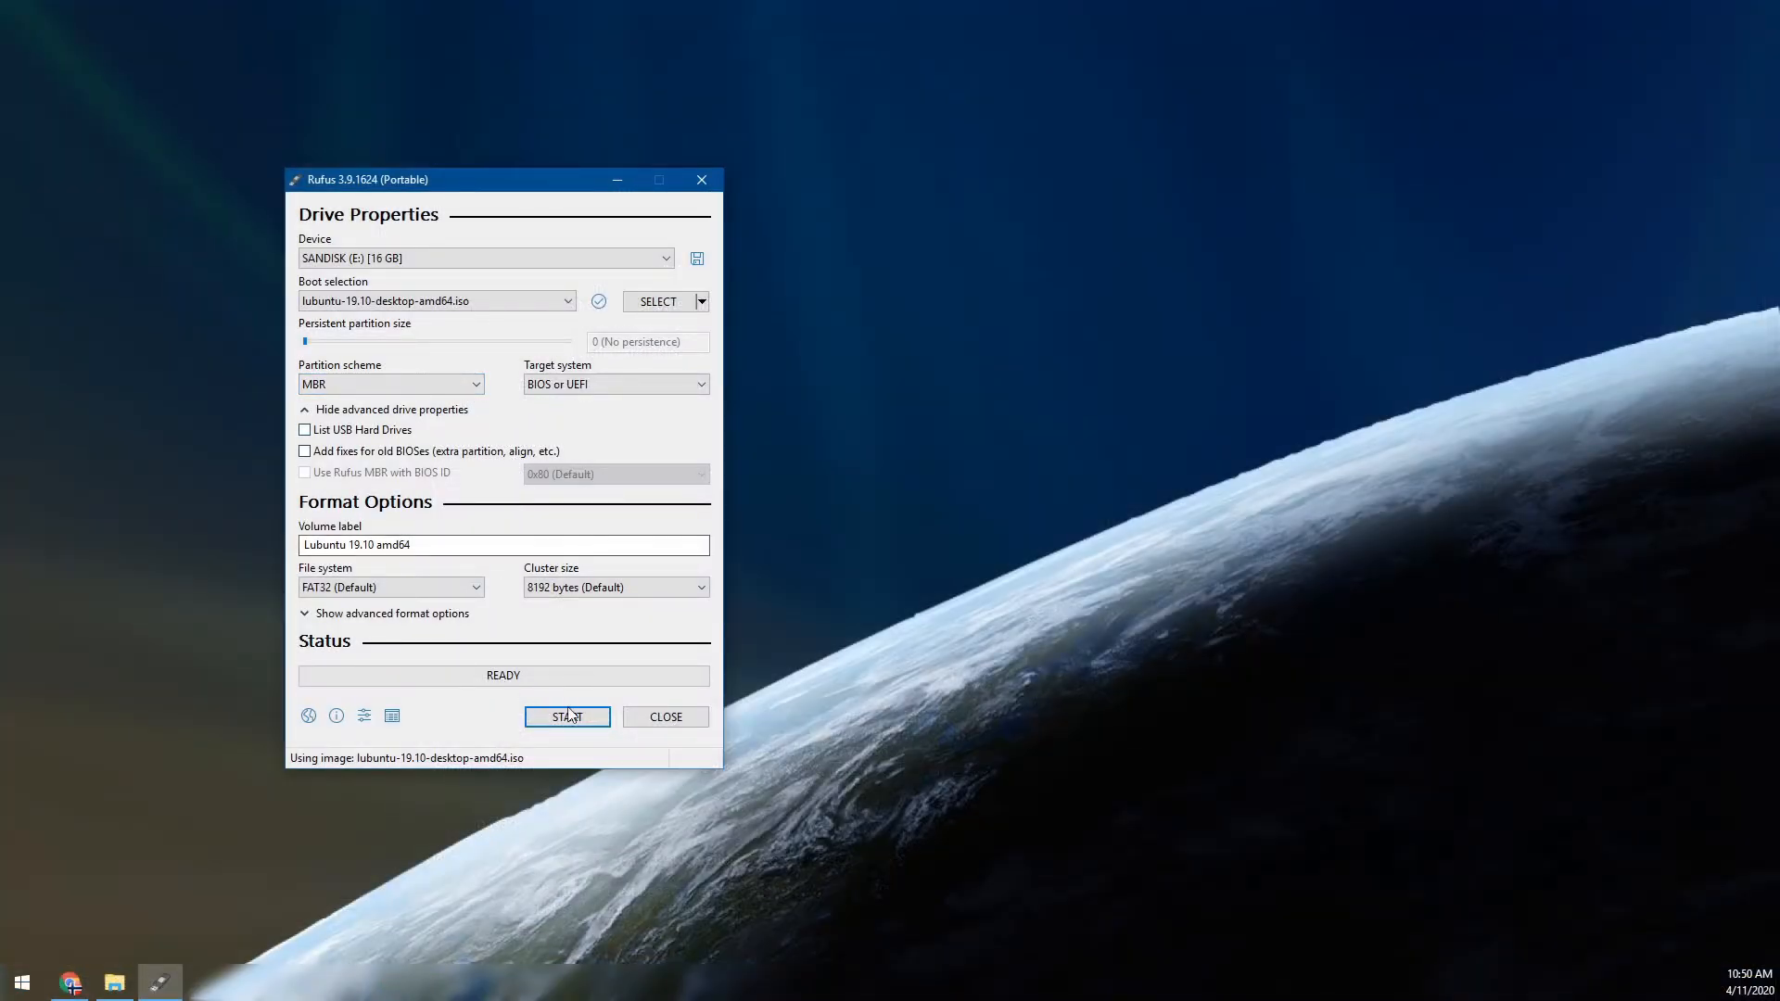
Write the Lubuntu image to the SANDISK drive in ISO mode, allowing the Syslinux download and data erase
{"action": "left_click", "coordinate": [570, 716]}
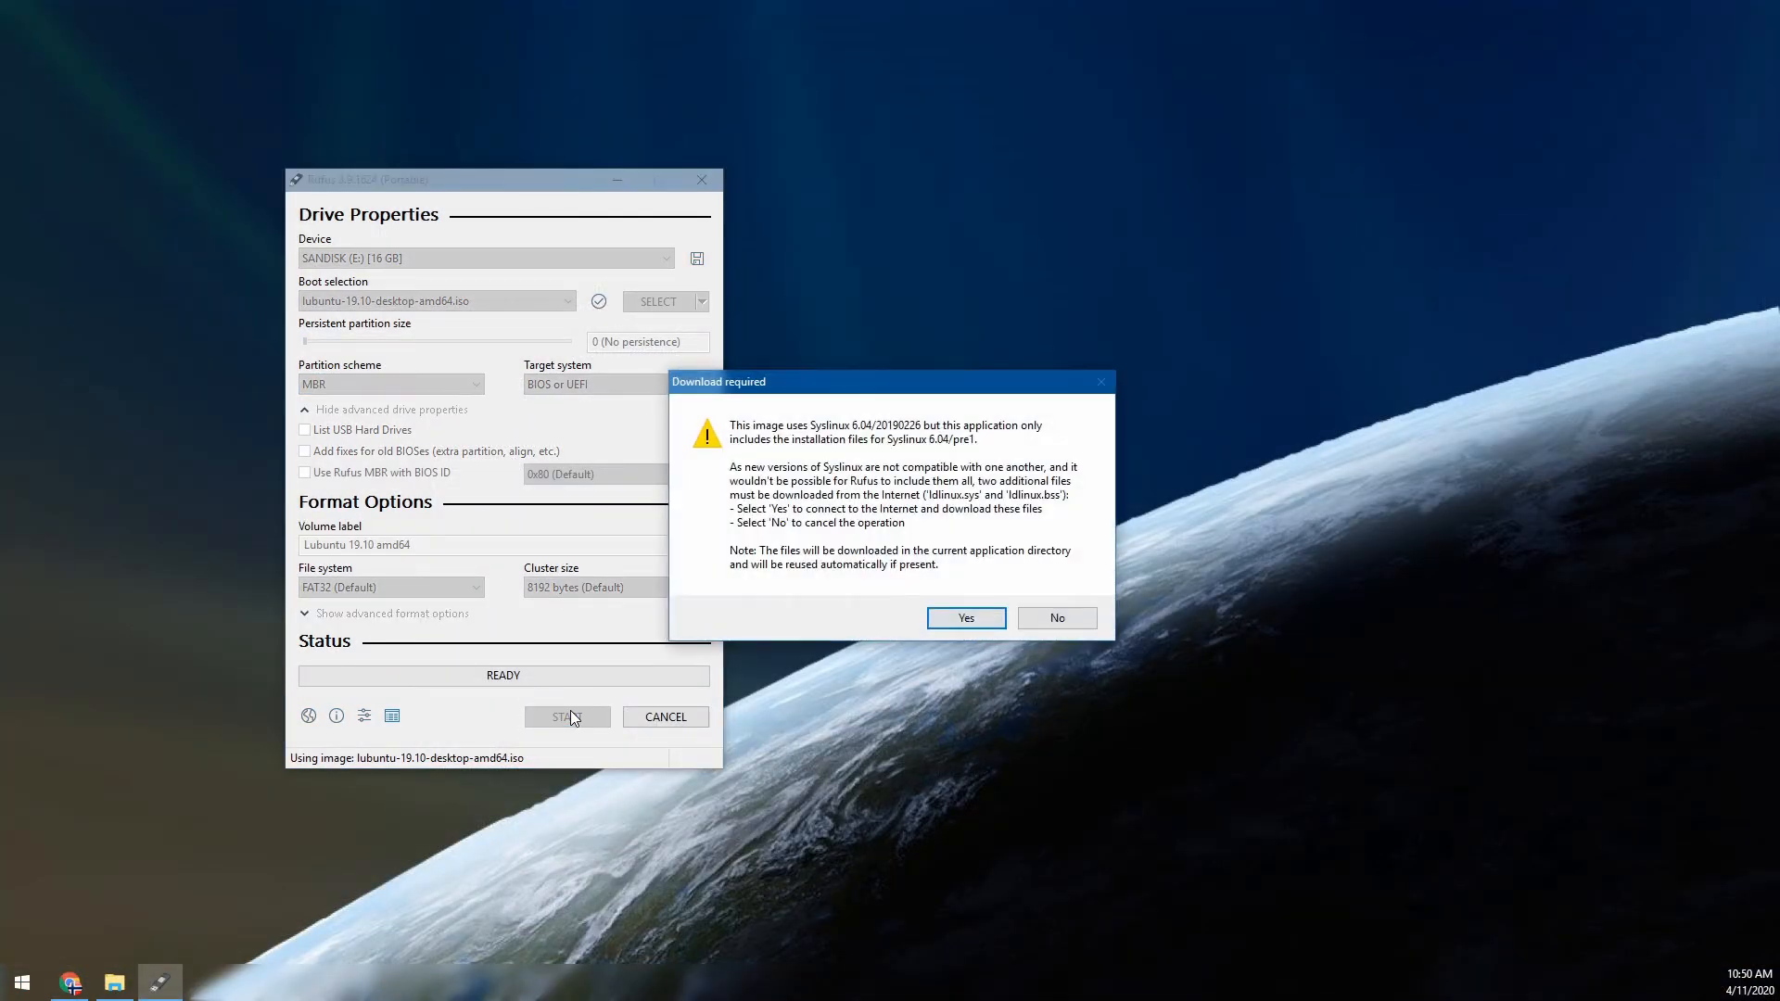
{"action": "left_click", "coordinate": [966, 618]}
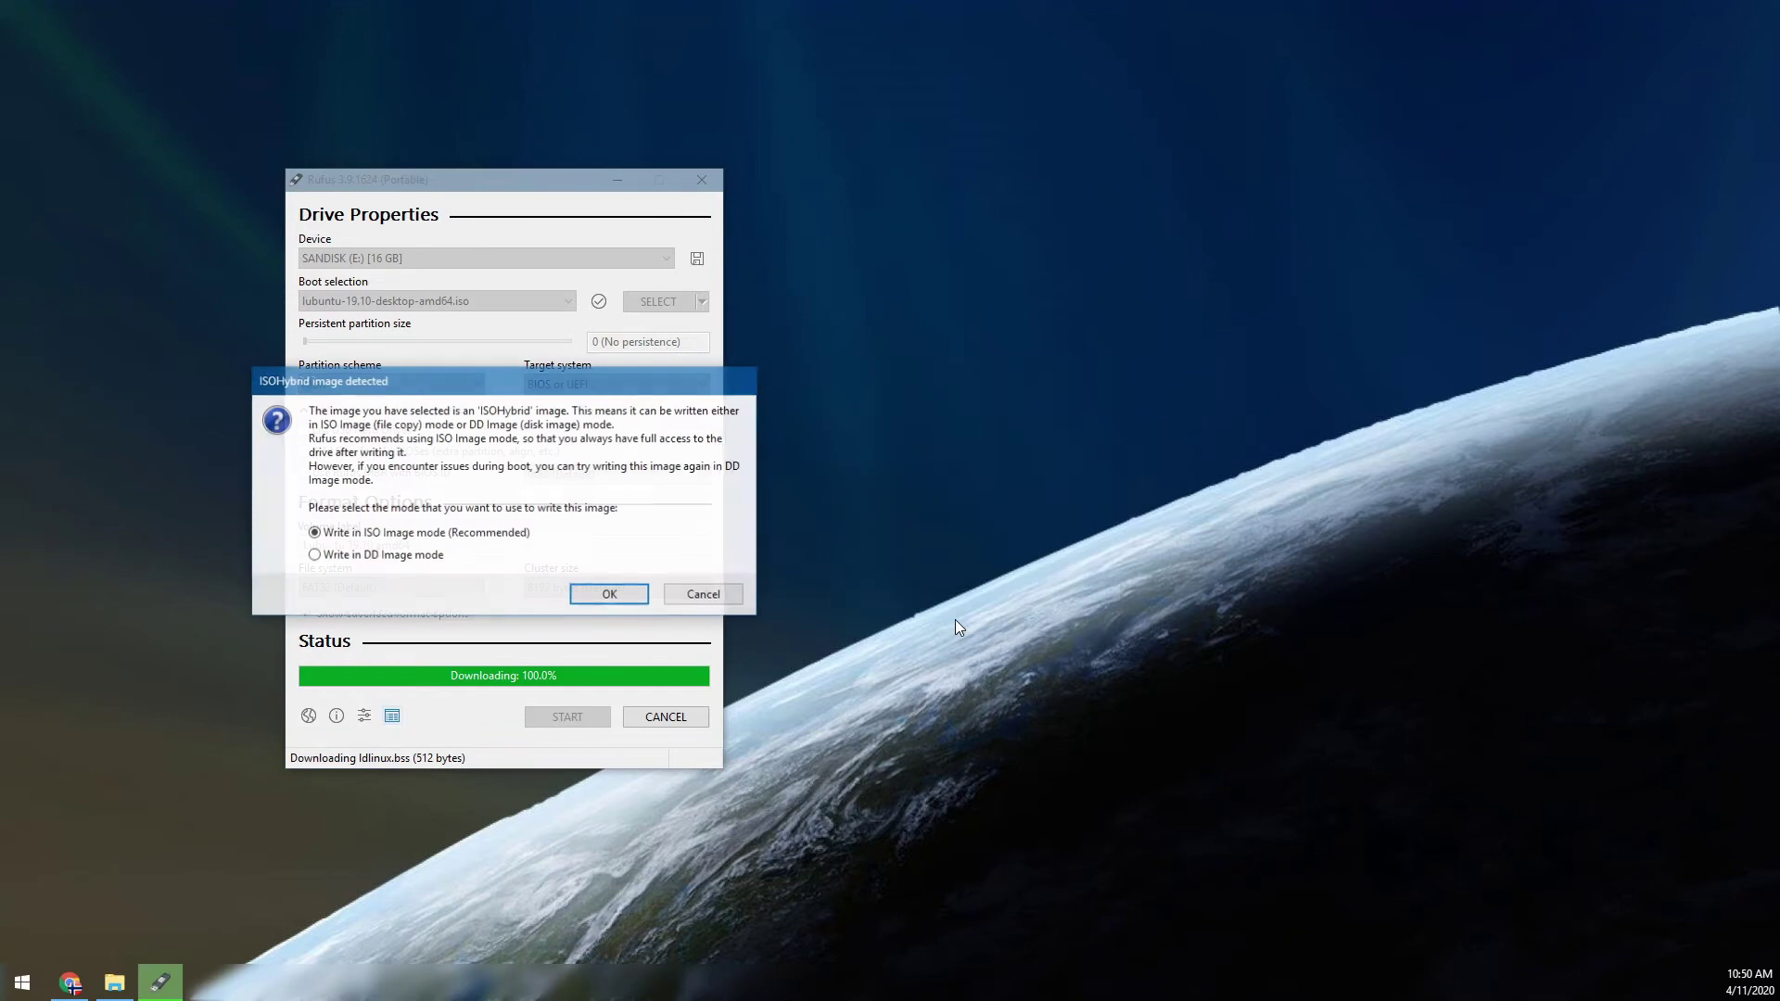
{"action": "left_click", "coordinate": [635, 598]}
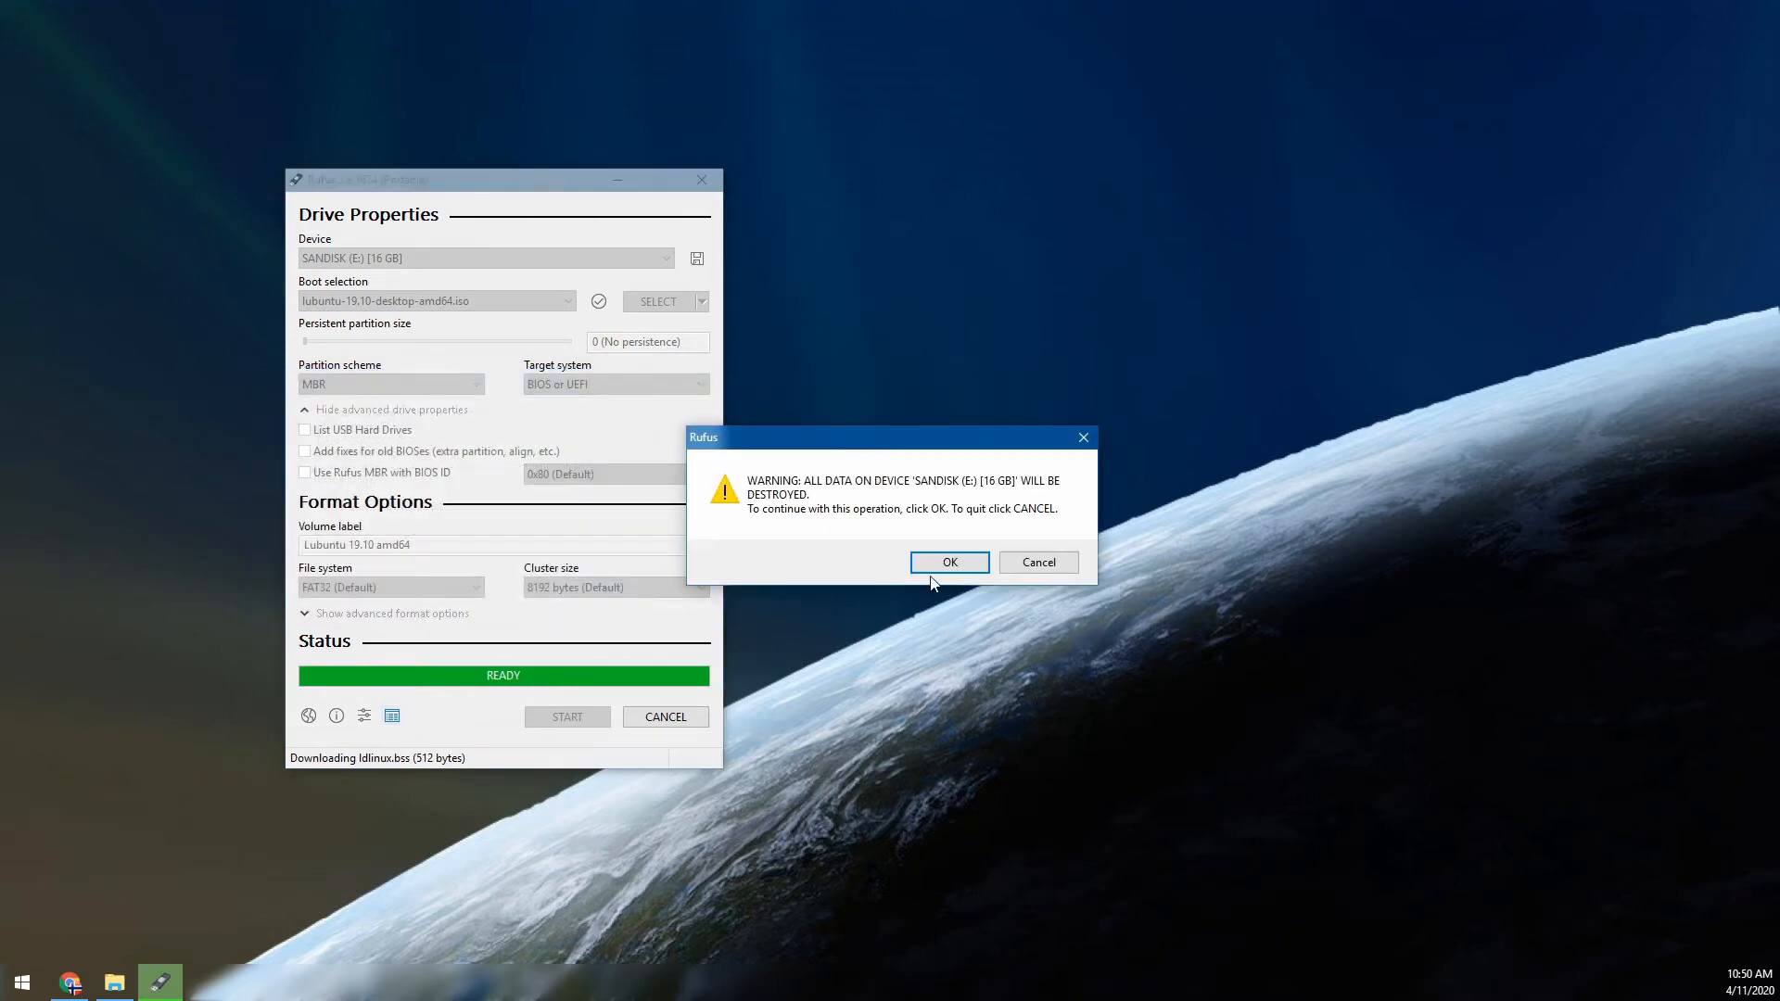
{"action": "left_click", "coordinate": [941, 570]}
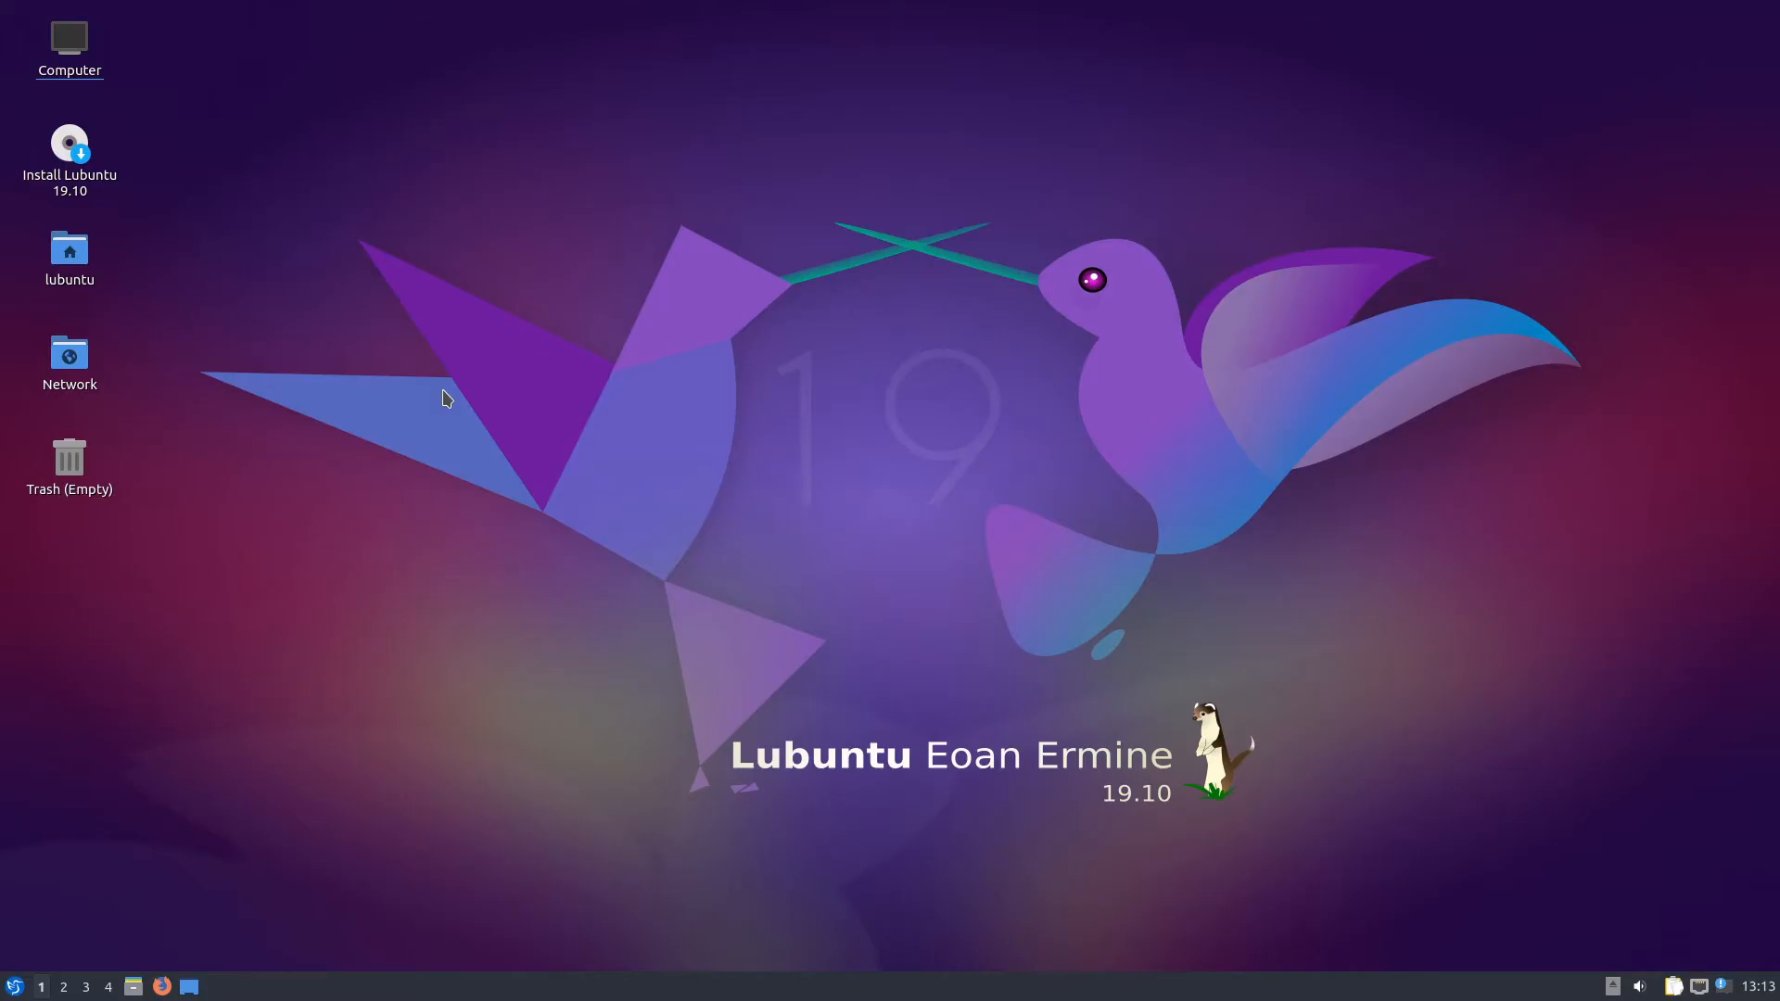
Bring up QTerminal and run sudo fdisk -l to list disks sda and sdb
{"action": "key", "text": "ctrl+alt+t"}
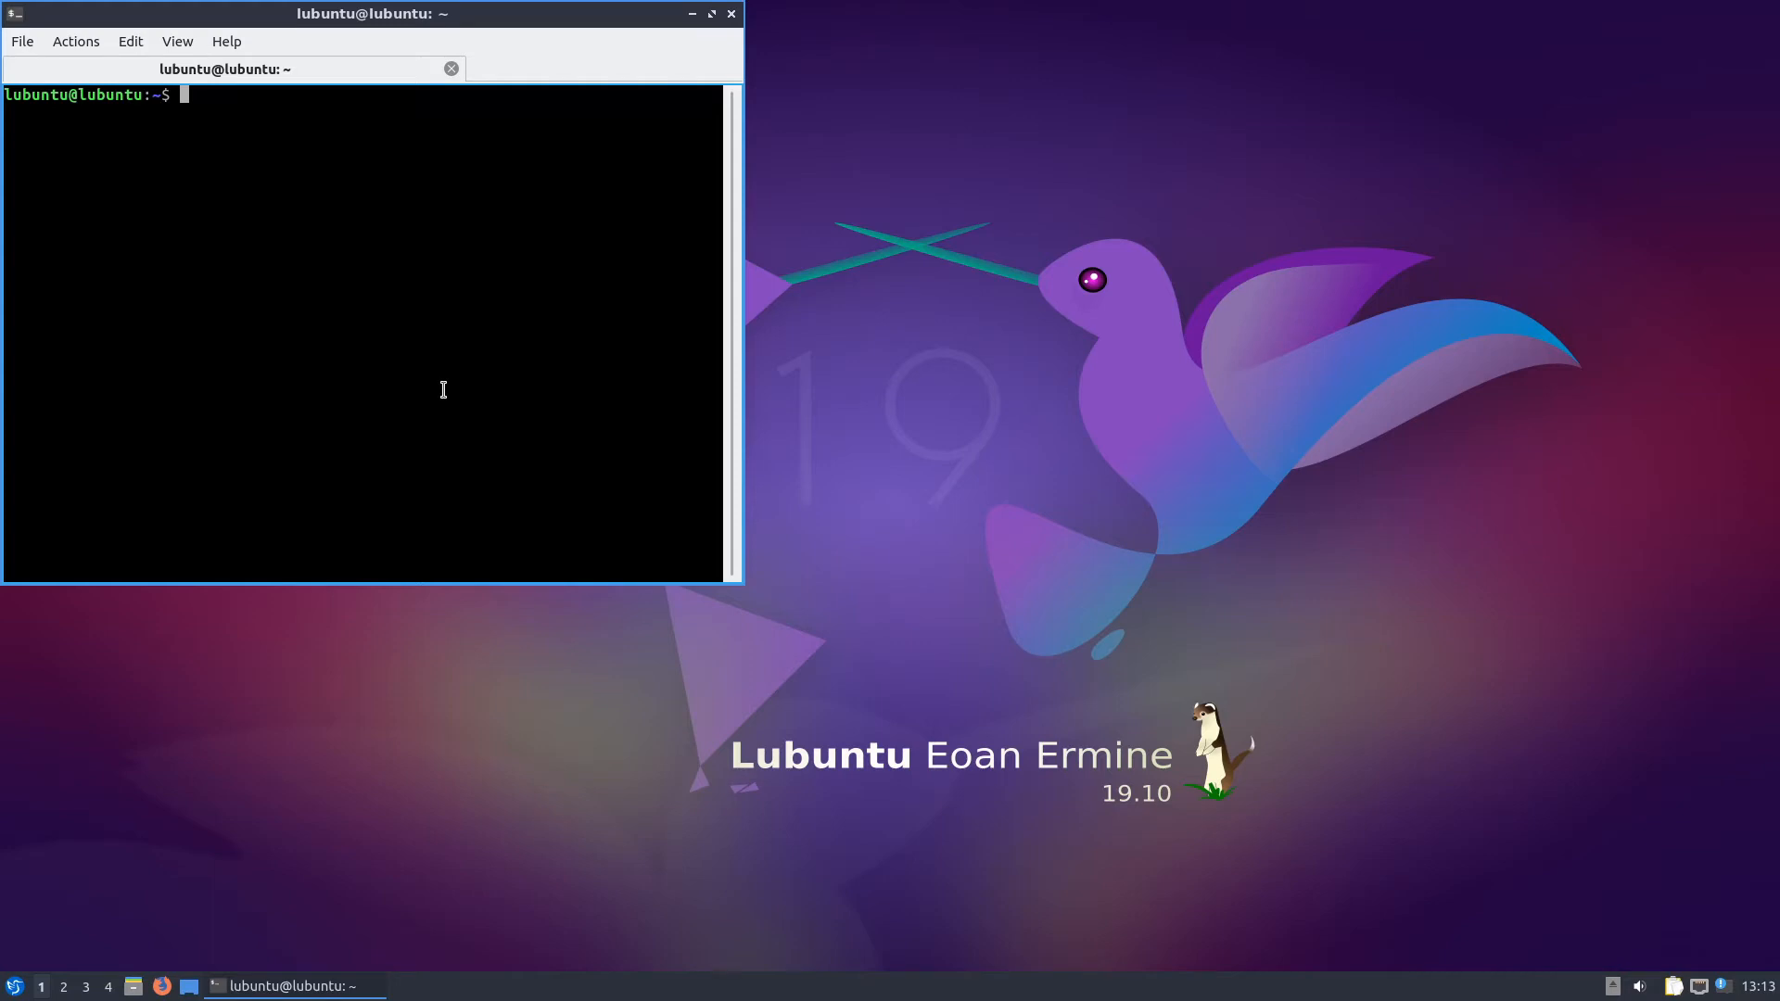
{"action": "type", "text": "s"}
{"action": "type", "text": "udo f"}
{"action": "type", "text": "disk -l"}
{"action": "key", "text": "Return"}
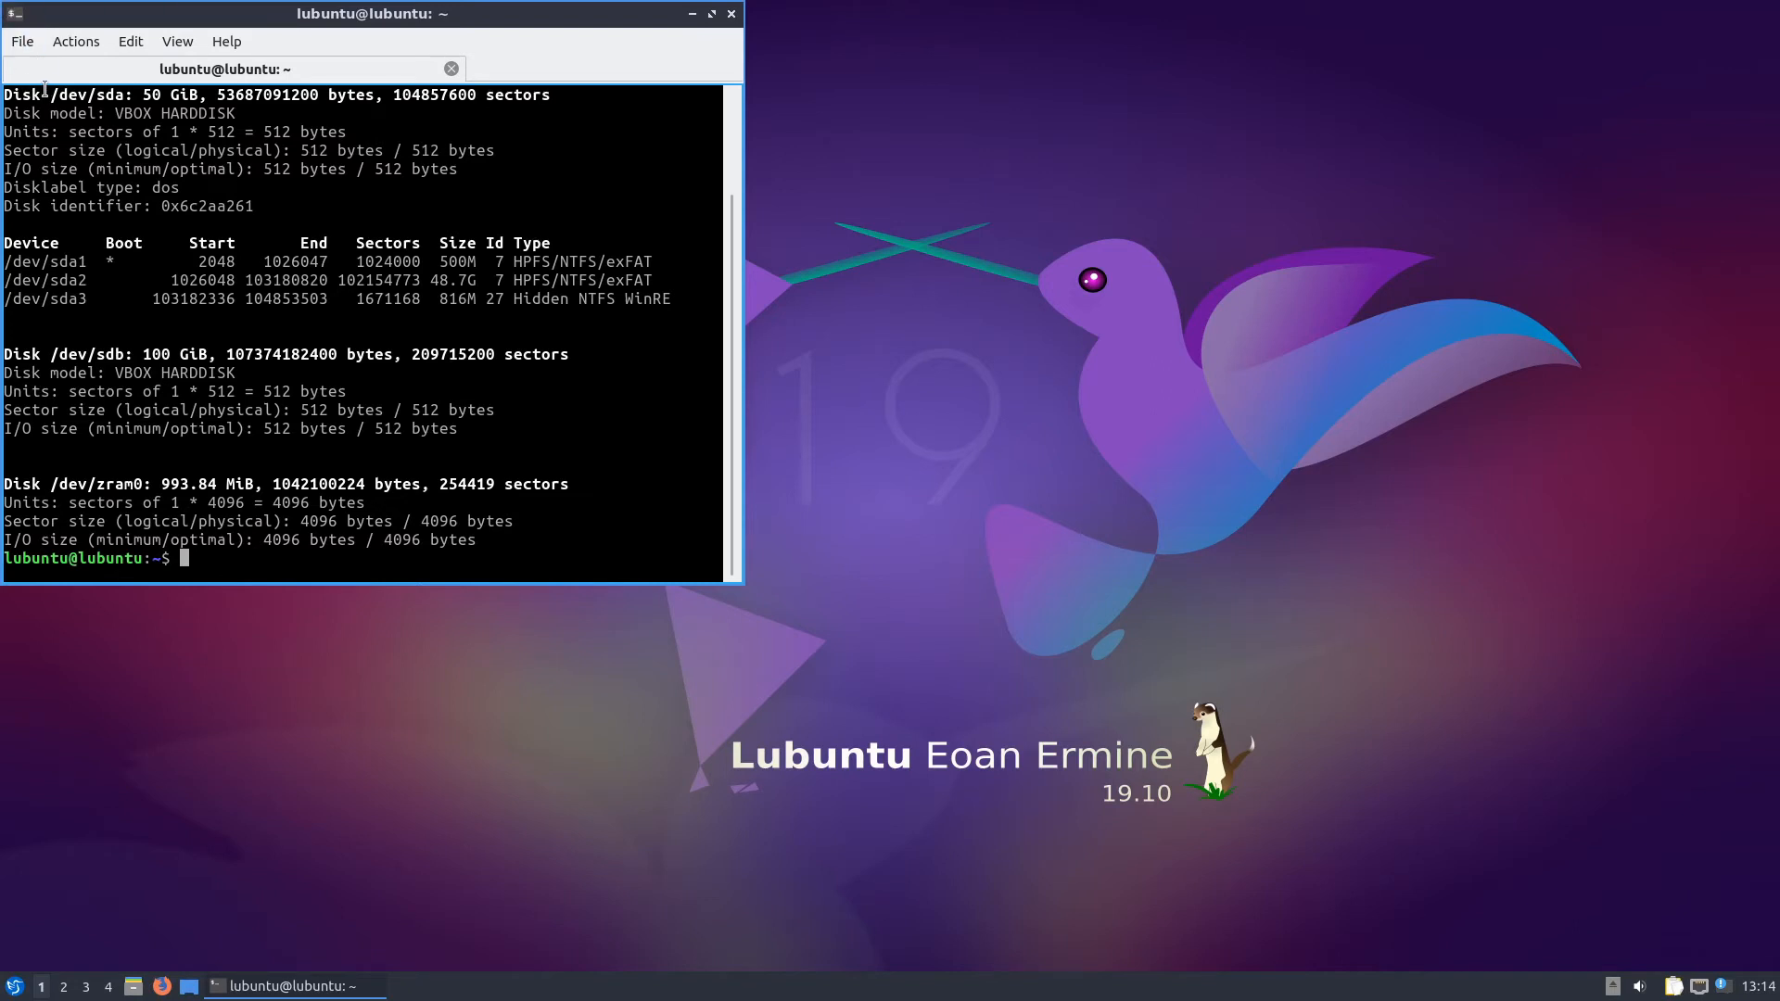
{"action": "left_click_drag", "start_coordinate": [52, 95], "coordinate": [125, 94]}
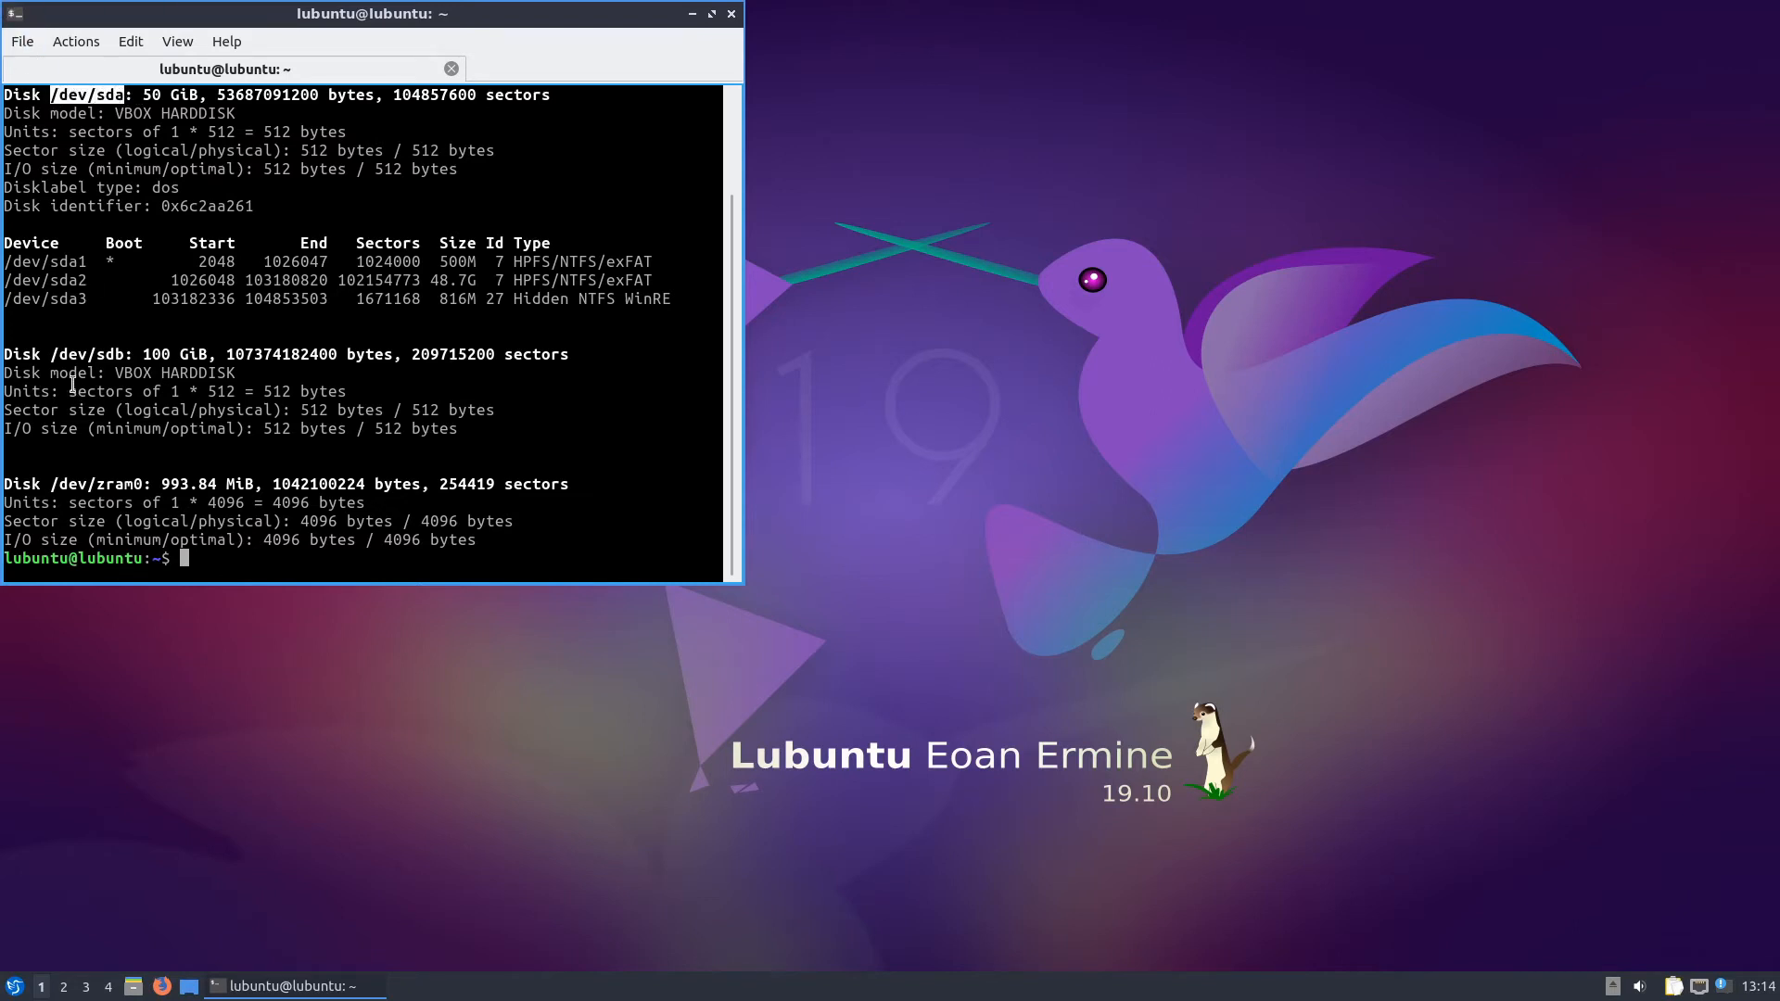
{"action": "left_click_drag", "start_coordinate": [51, 355], "coordinate": [125, 355]}
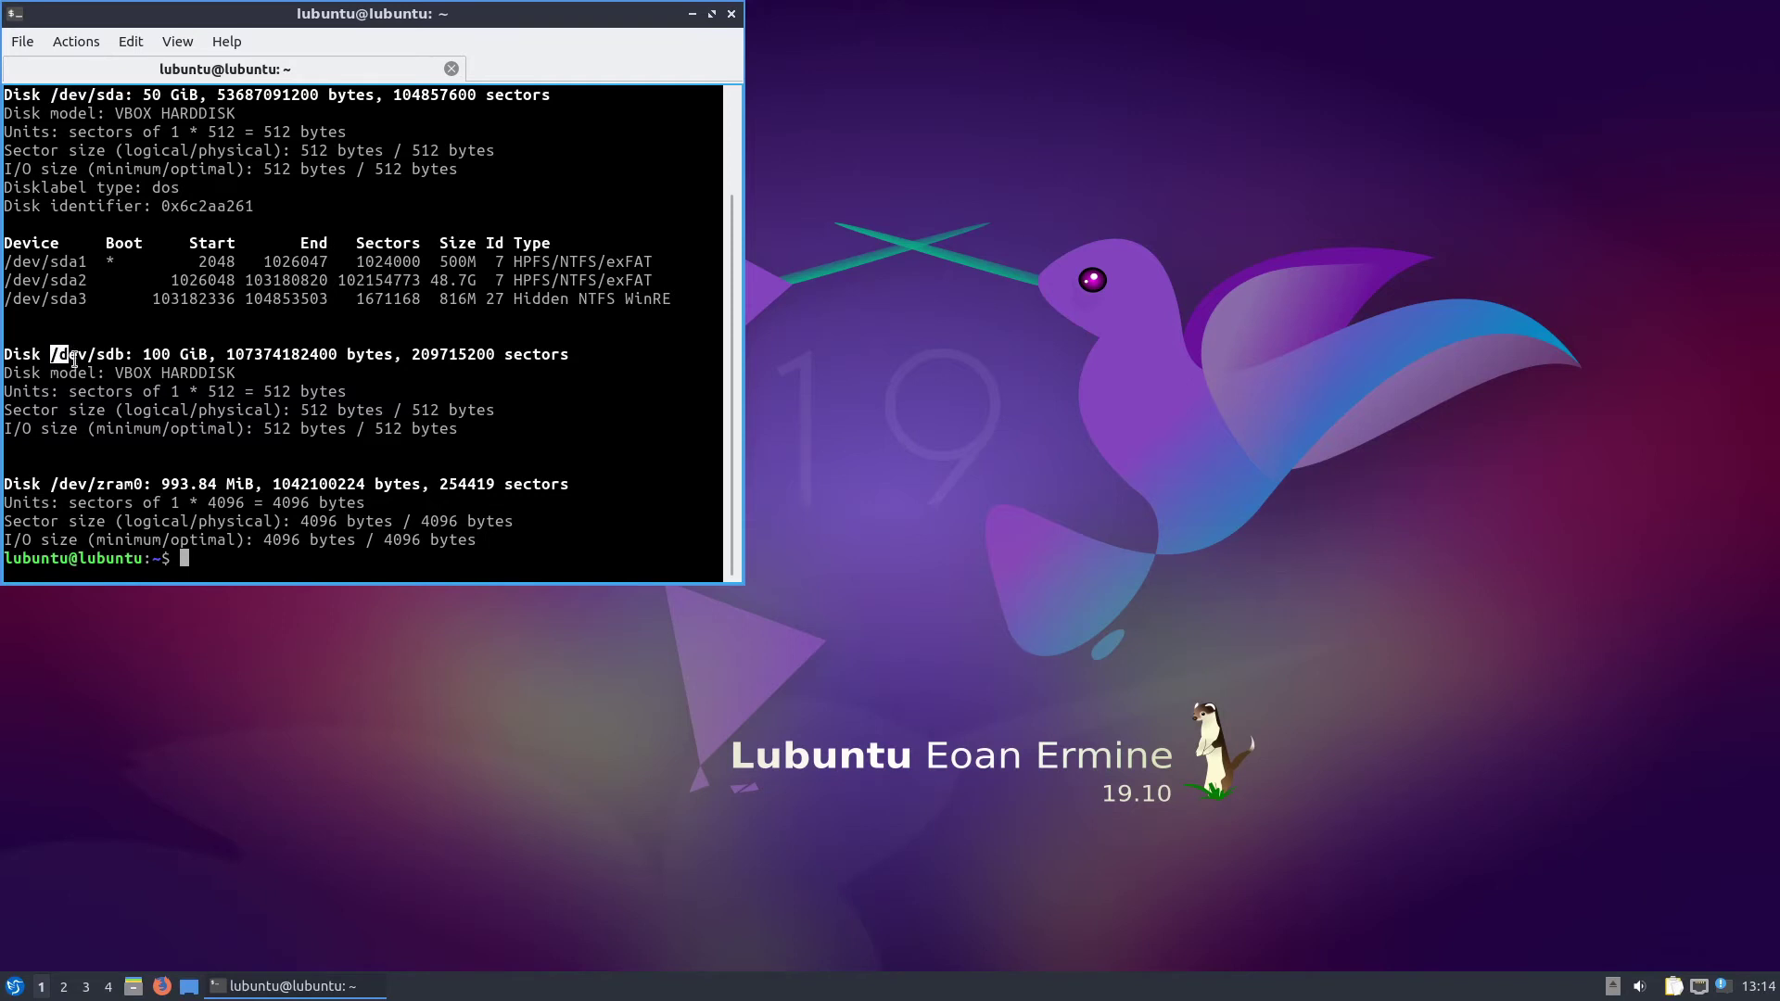
{"action": "left_click", "coordinate": [169, 349]}
{"action": "type", "text": "dd "}
{"action": "type", "text": "if=/de"}
{"action": "type", "text": "v/sda"}
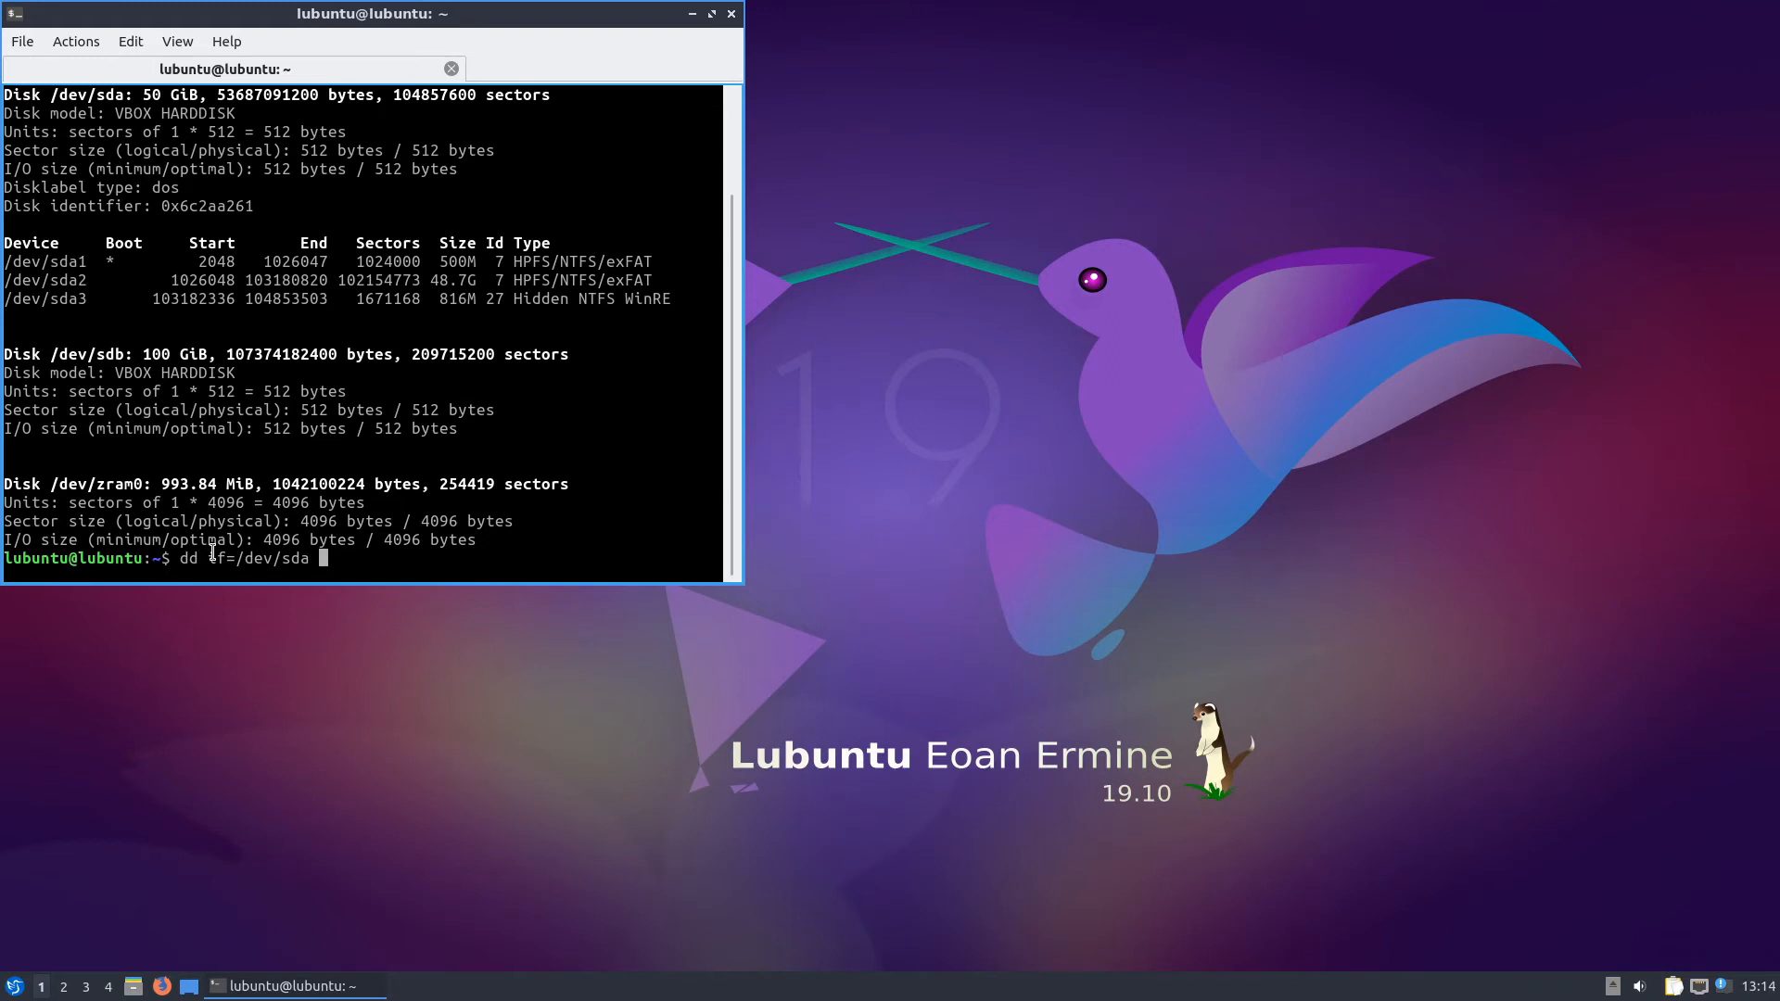
{"action": "type", "text": "of"}
{"action": "type", "text": "=/dev/"}
{"action": "type", "text": "sdb"}
{"action": "type", "text": "status"}
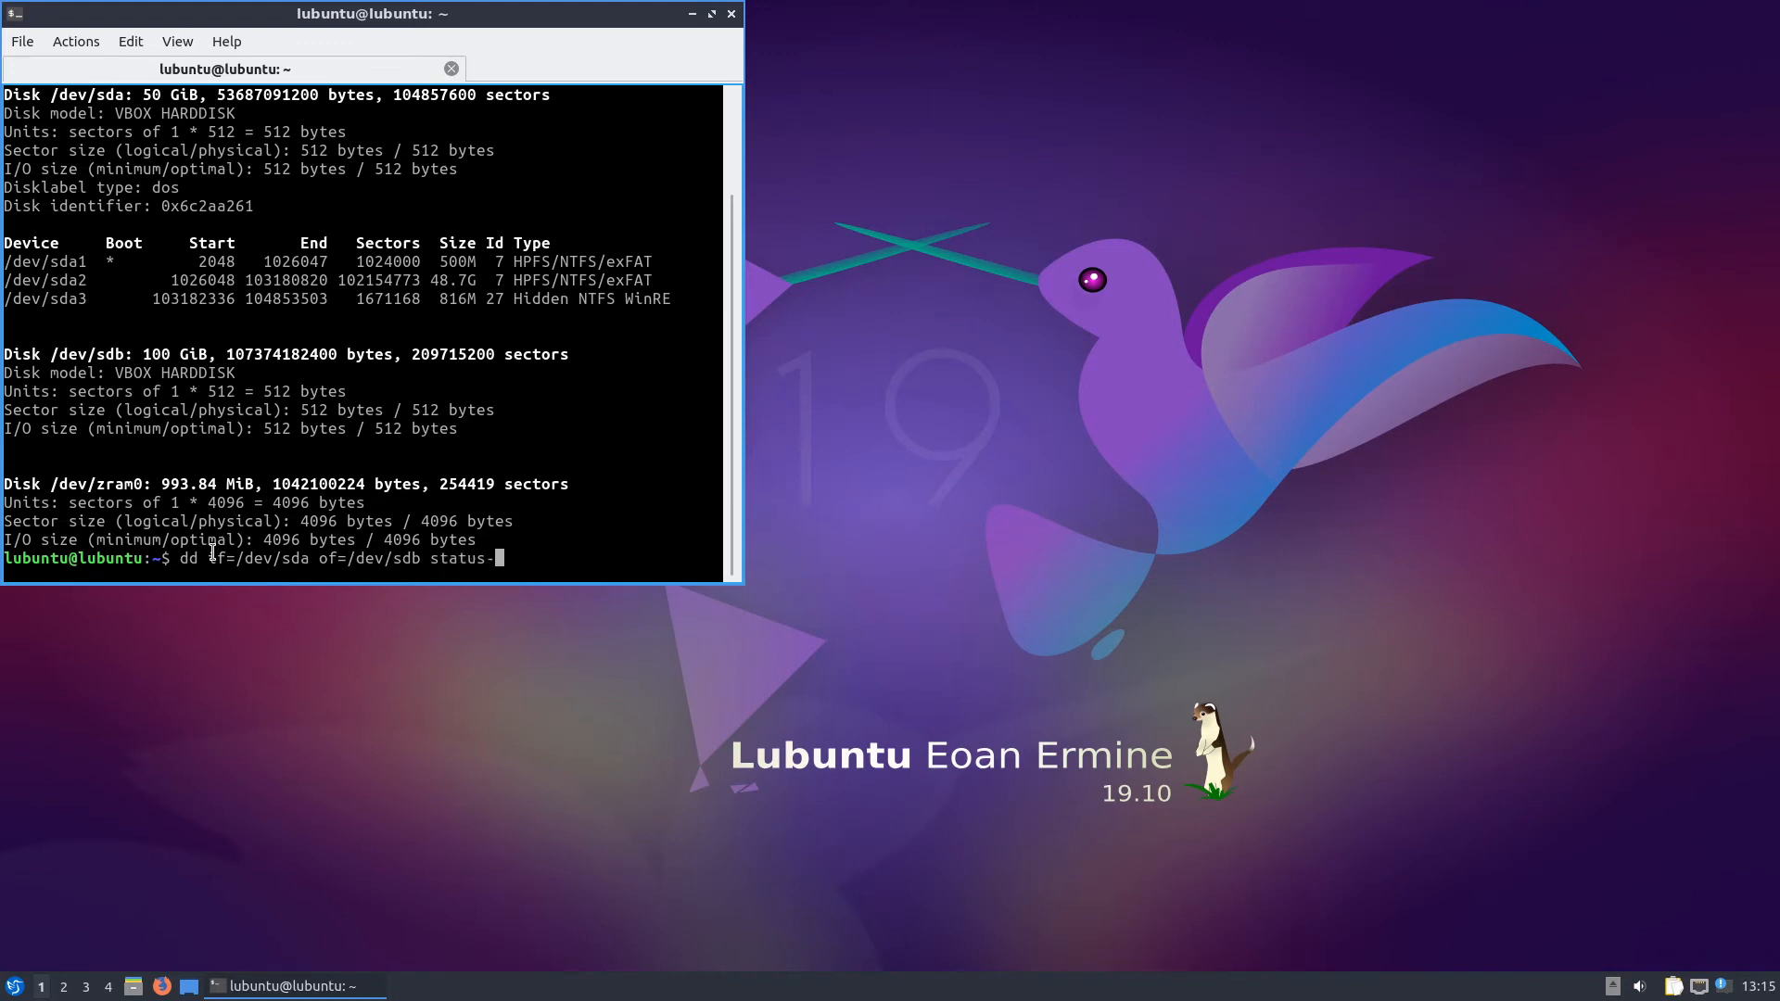
{"action": "type", "text": "=progress"}
Arrow through sudo dd if=/dev/sda of=/dev/sdb status=progress to verify the arguments
{"action": "key", "text": "Left"}
{"action": "key", "text": "Left"}
{"action": "key", "text": "Left"}
{"action": "key", "text": "Left"}
{"action": "key", "text": "Left"}
{"action": "key", "text": "Left"}
{"action": "key", "text": "Left"}
{"action": "key", "text": "Left"}
{"action": "key", "text": "Left"}
{"action": "type", "text": "sudo"}
{"action": "key", "text": "Right"}
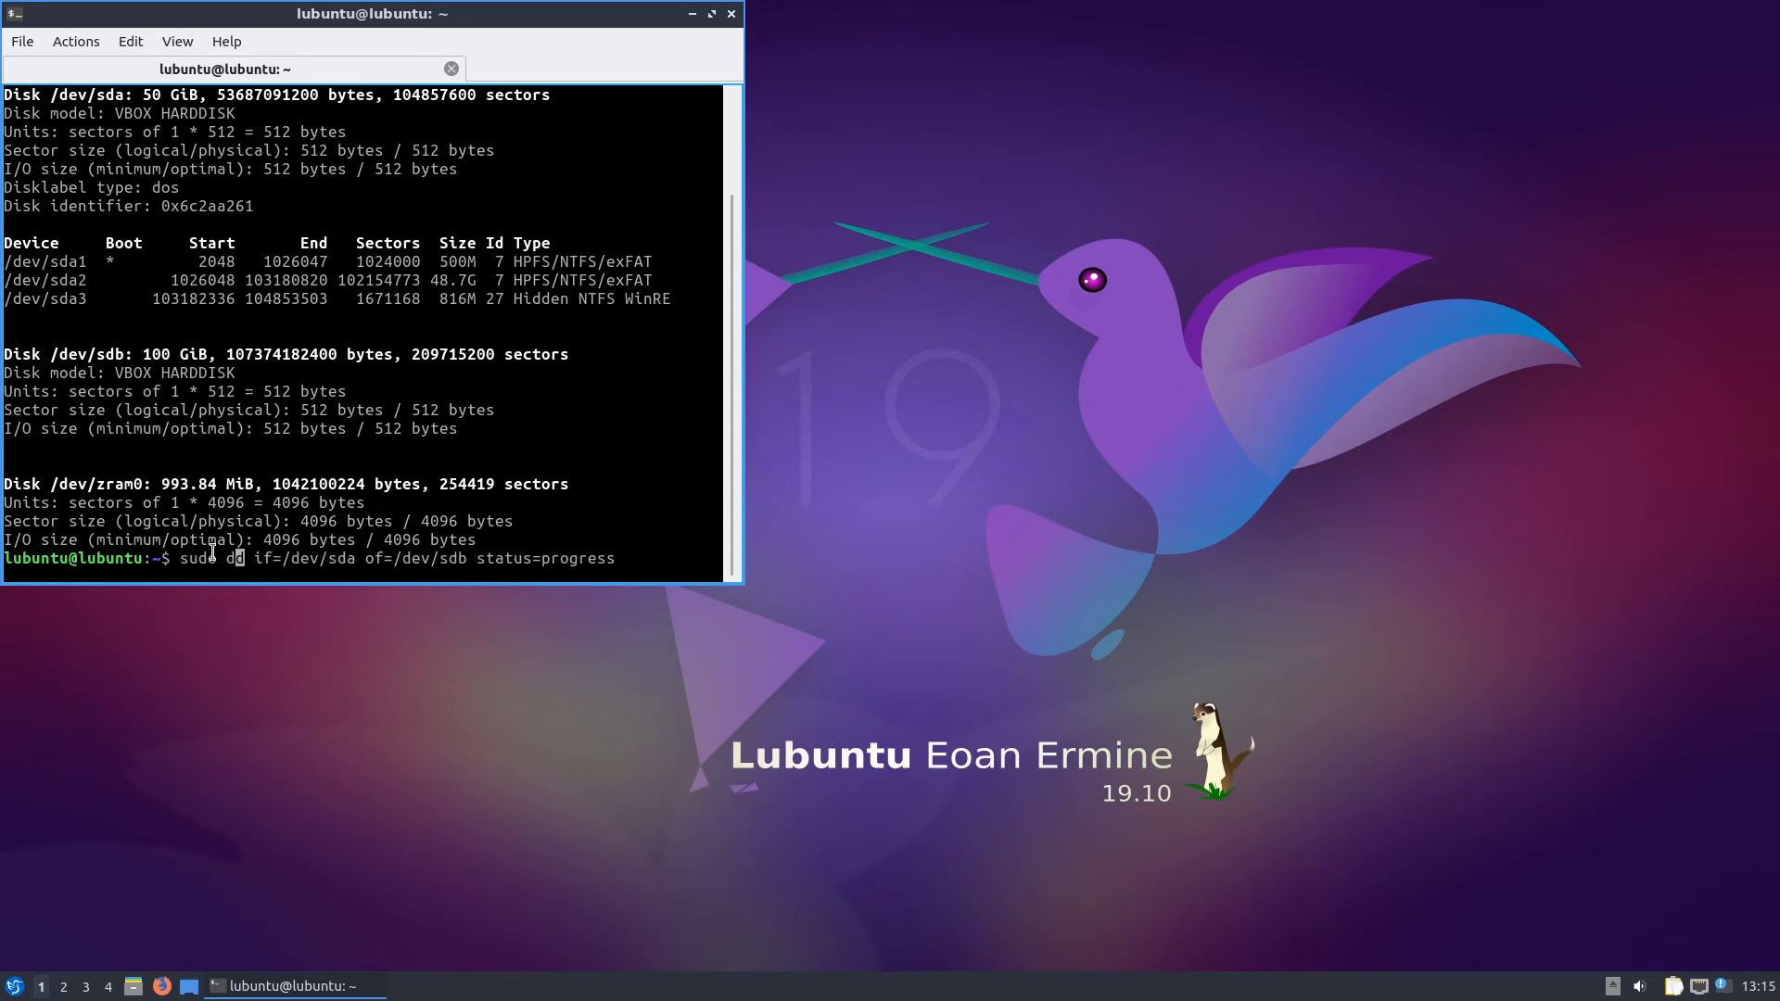
{"action": "key", "text": "Right"}
{"action": "key", "text": "Right"}
{"action": "key", "text": "Right"}
{"action": "key", "text": "Right"}
{"action": "key", "text": "Right"}
{"action": "key", "text": "Right"}
{"action": "key", "text": "Right"}
{"action": "key", "text": "Right"}
{"action": "key", "text": "Right"}
{"action": "key", "text": "Right"}
{"action": "key", "text": "Right"}
{"action": "key", "text": "Right"}
{"action": "key", "text": "Right"}
{"action": "key", "text": "Right"}
{"action": "key", "text": "Right"}
{"action": "key", "text": "Right"}
{"action": "key", "text": "Right"}
{"action": "key", "text": "Right"}
{"action": "key", "text": "Right"}
{"action": "key", "text": "Right"}
{"action": "key", "text": "Right"}
{"action": "key", "text": "Right"}
Run the sudo dd clone of /dev/sda onto /dev/sdb until it reports 54 GB copied
{"action": "key", "text": "Return"}
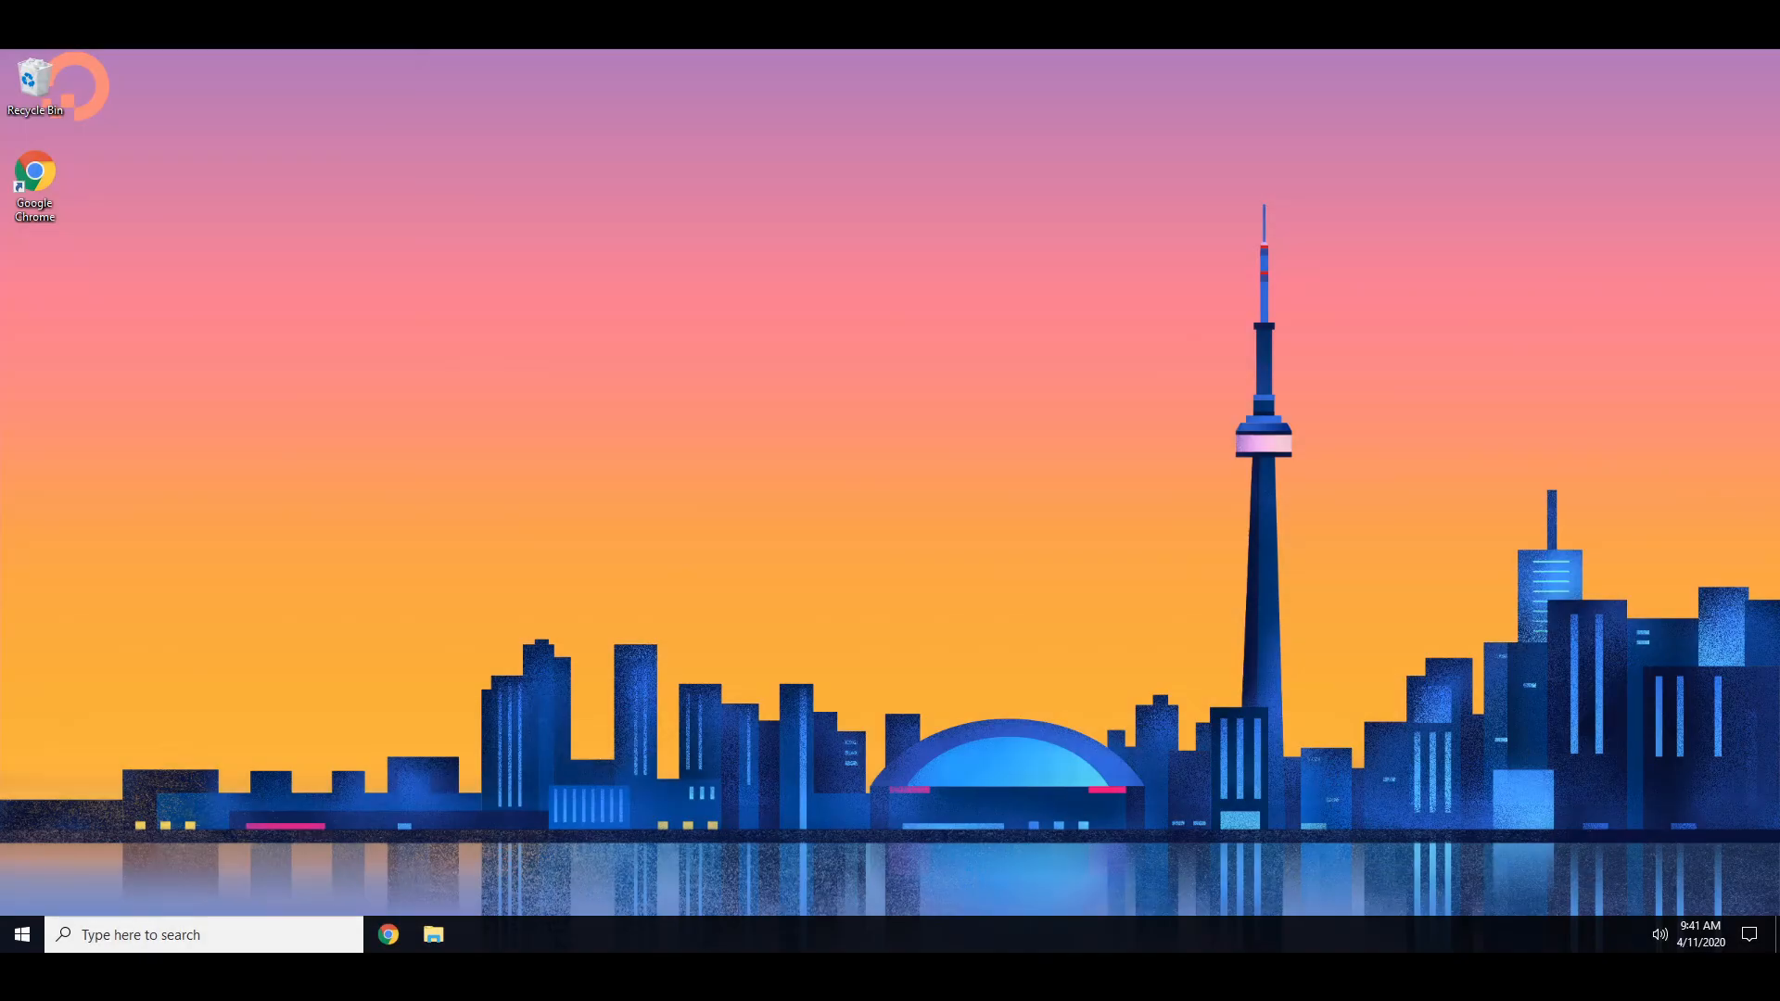
Show This PC in File Explorer, listing Windows (C:) with 34.9 GB free of 48.7 GB
{"action": "left_click", "coordinate": [432, 934]}
{"action": "left_click", "coordinate": [601, 433]}
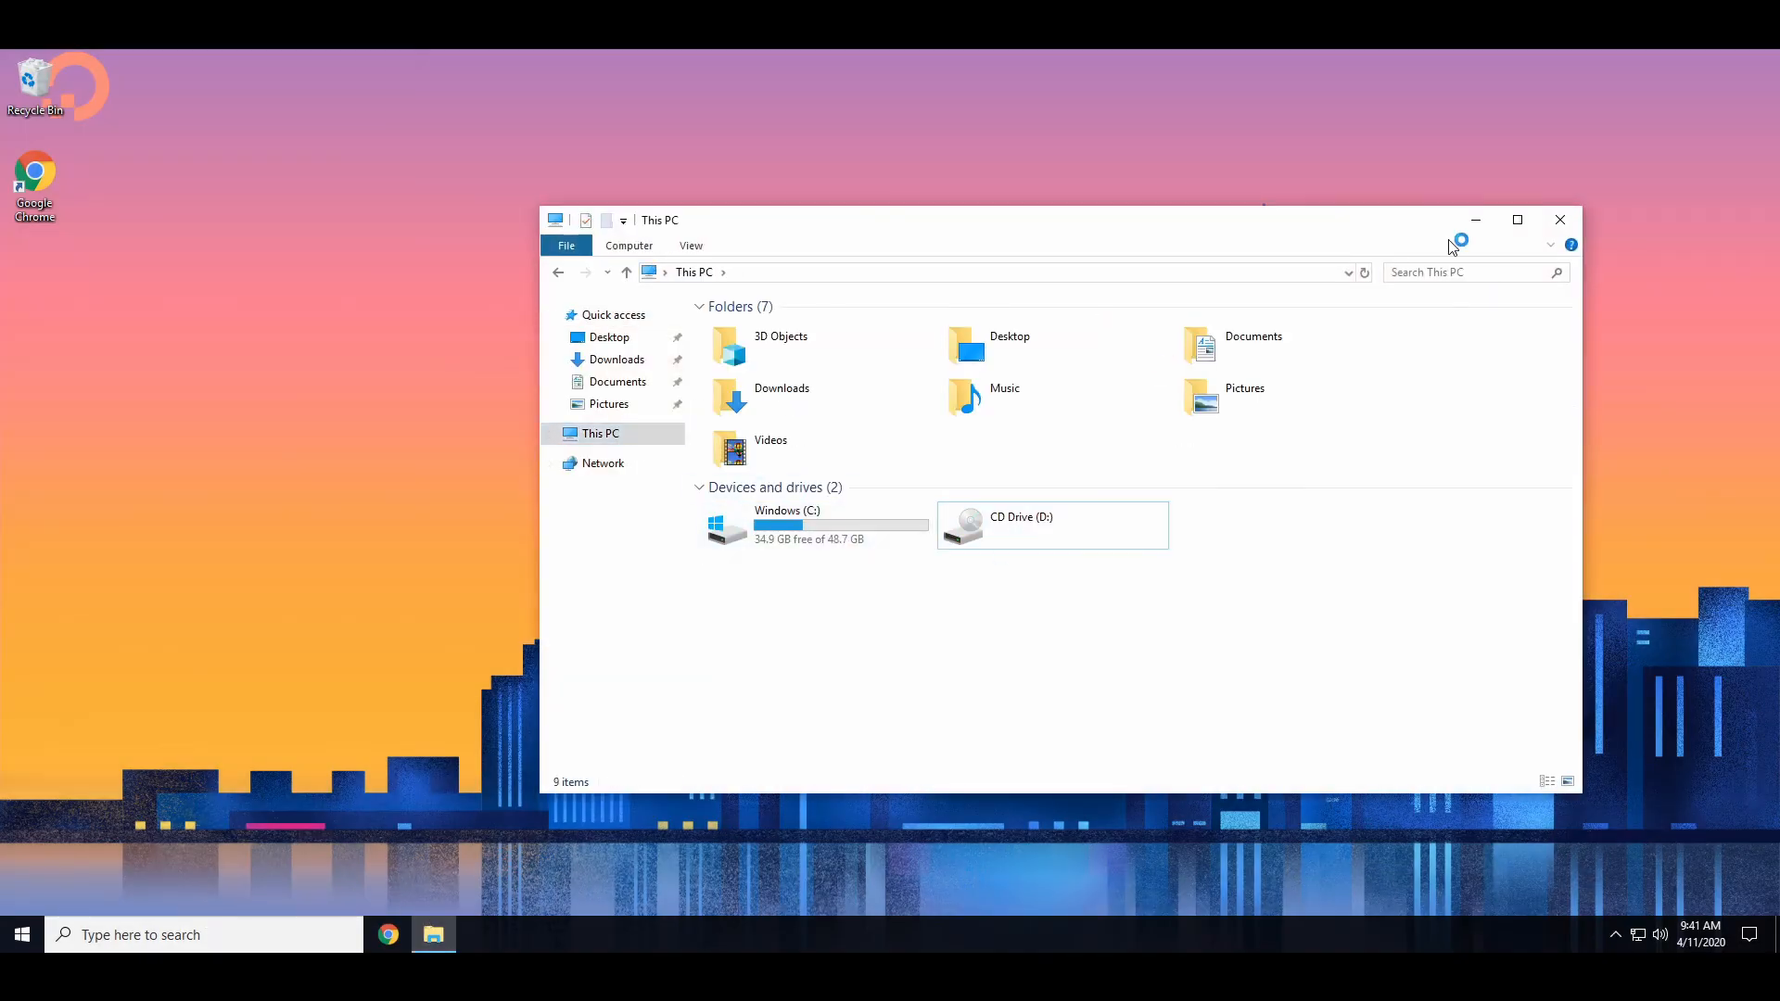